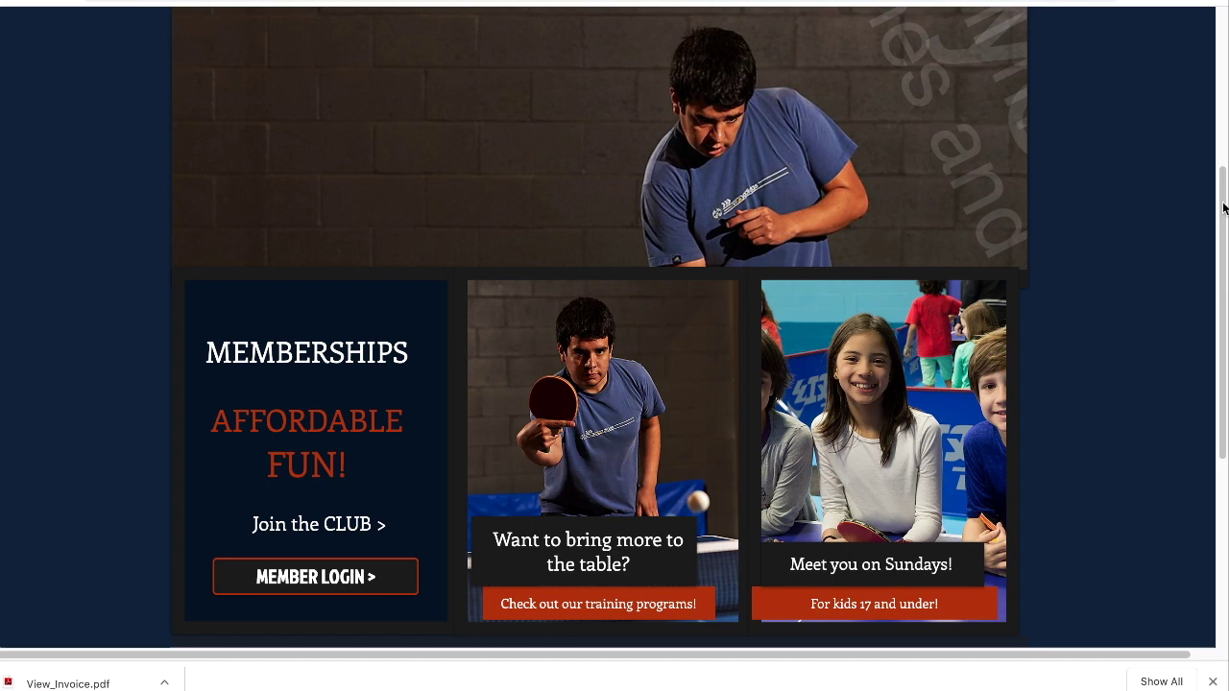
Step: Scroll the club homepage down to the Memberships card with its MEMBER LOGIN button
{"action": "scroll", "coordinate": [614, 336], "scroll_direction": "down", "scroll_amount": 1}
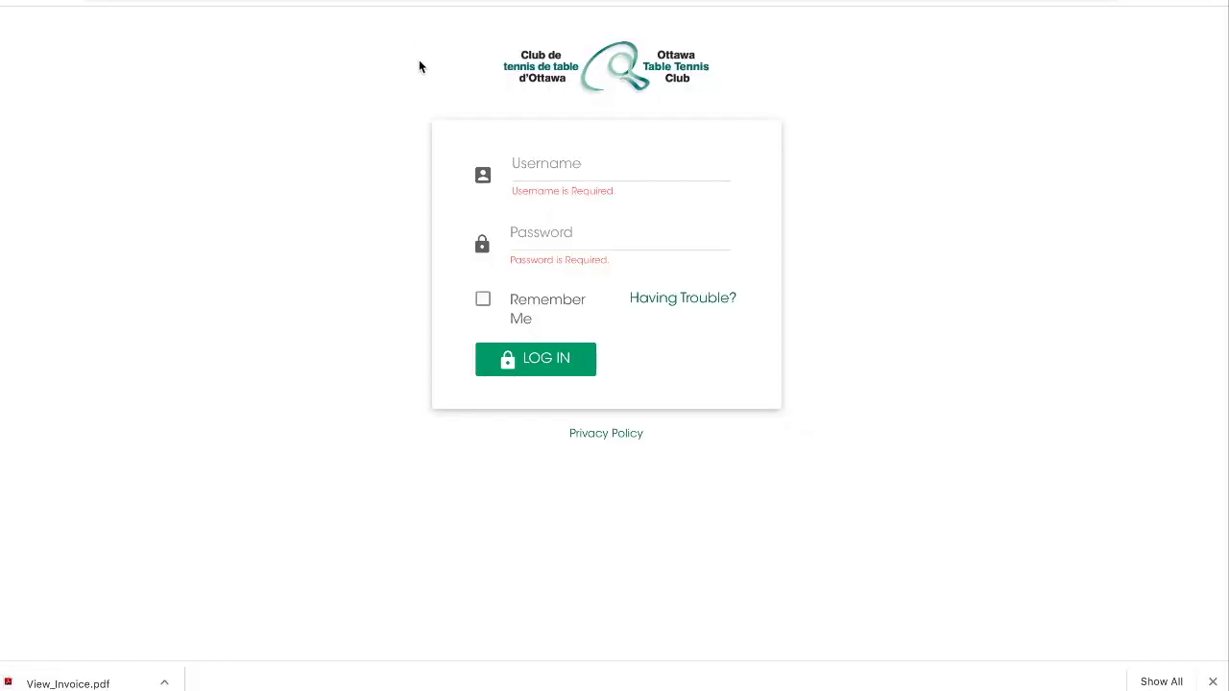
Step: Enter the member username and password and log in to the EZFacility profile page
{"action": "left_click", "coordinate": [521, 173]}
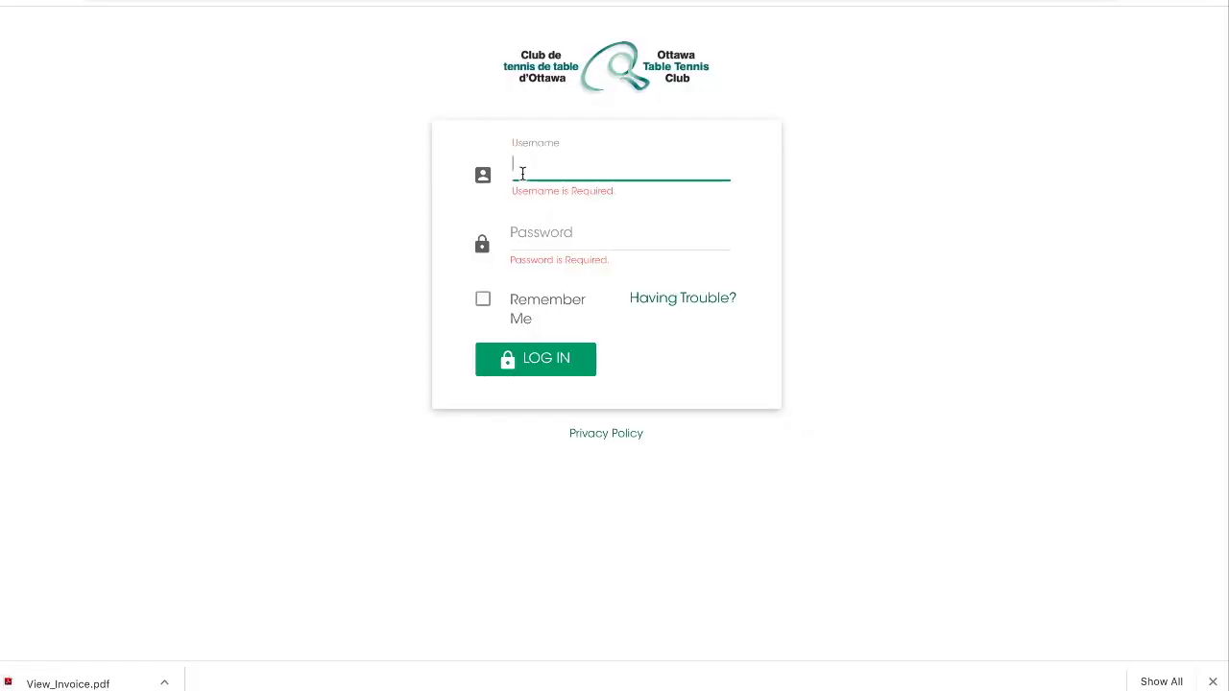
{"action": "left_click", "coordinate": [382, 216]}
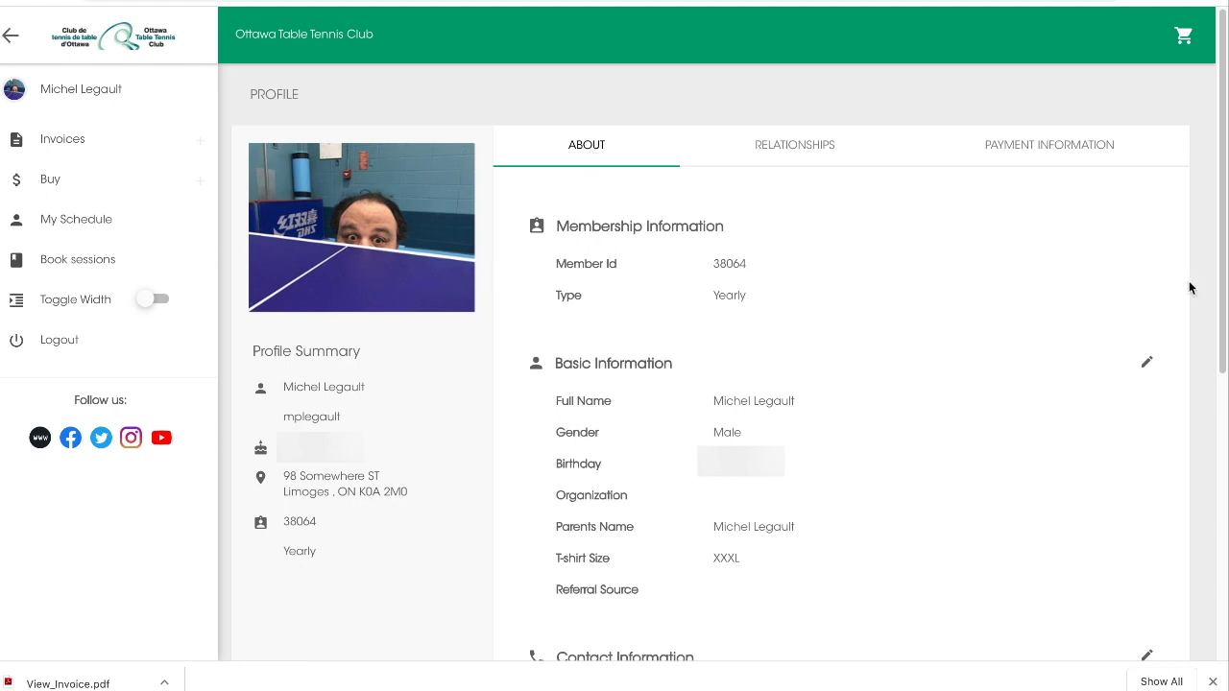
Step: Scroll the profile and show Payment Information: accepted cards, saved VISA and billing address
{"action": "left_click_drag", "start_coordinate": [1225, 298], "coordinate": [1223, 421]}
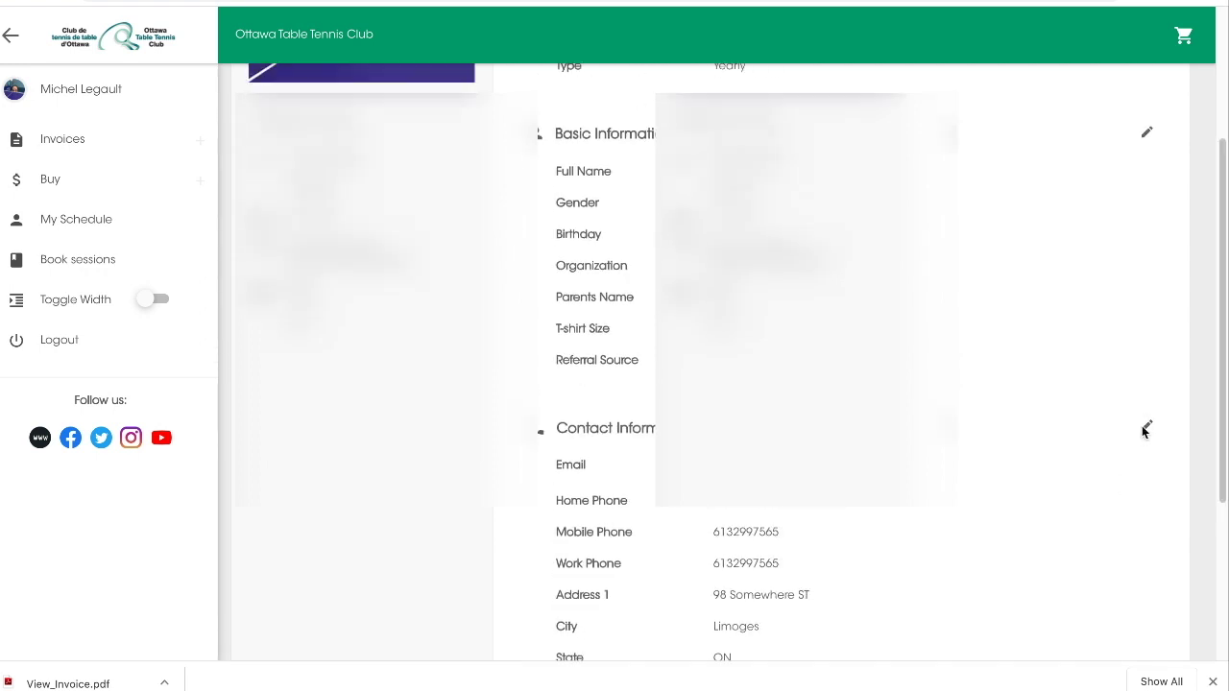
{"action": "left_click_drag", "start_coordinate": [1222, 425], "coordinate": [1215, 292]}
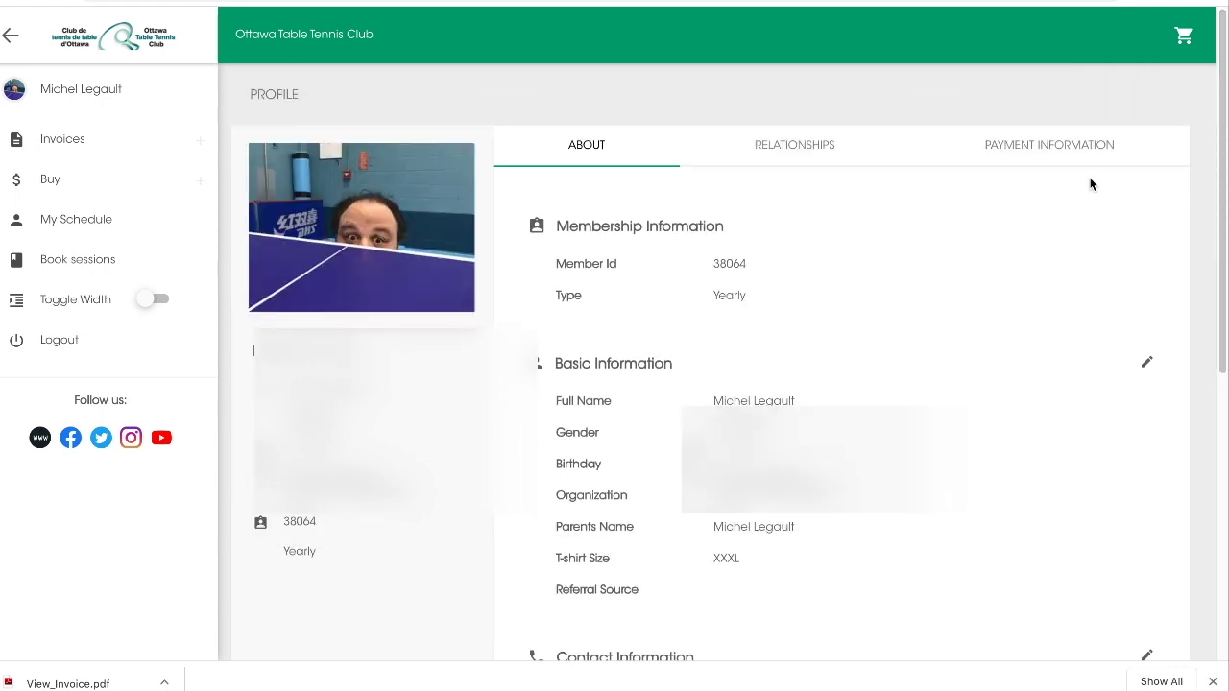
{"action": "left_click", "coordinate": [1056, 146]}
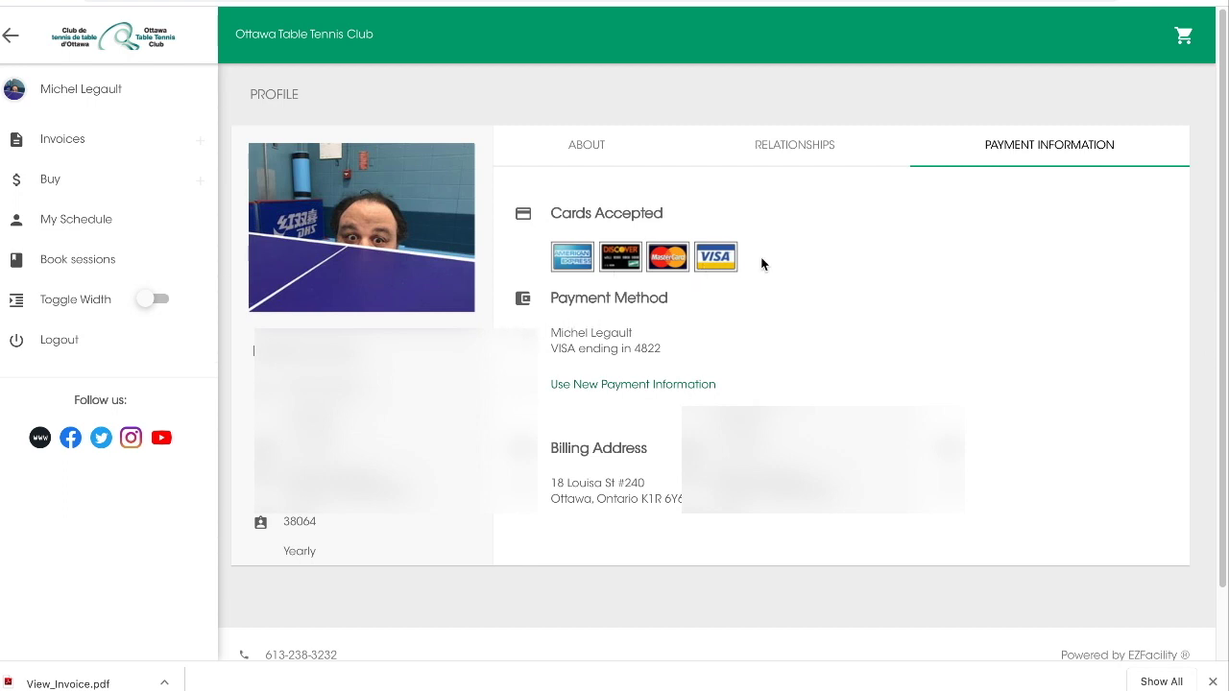
{"action": "mouse_move", "coordinate": [1222, 288]}
{"action": "left_mouse_down"}
{"action": "mouse_move", "coordinate": [1223, 374]}
{"action": "mouse_move", "coordinate": [1224, 264]}
{"action": "left_mouse_up"}
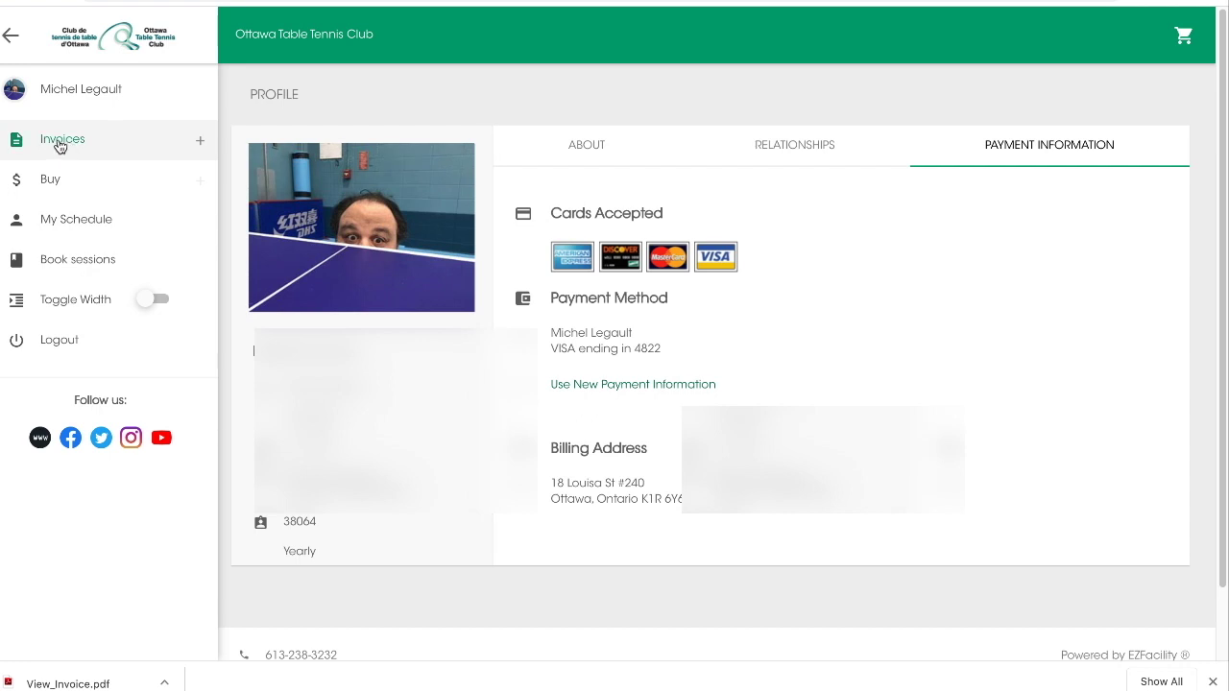
Step: Open the Open Invoices list and try paying invoice 8114 before returning
{"action": "left_click", "coordinate": [60, 142]}
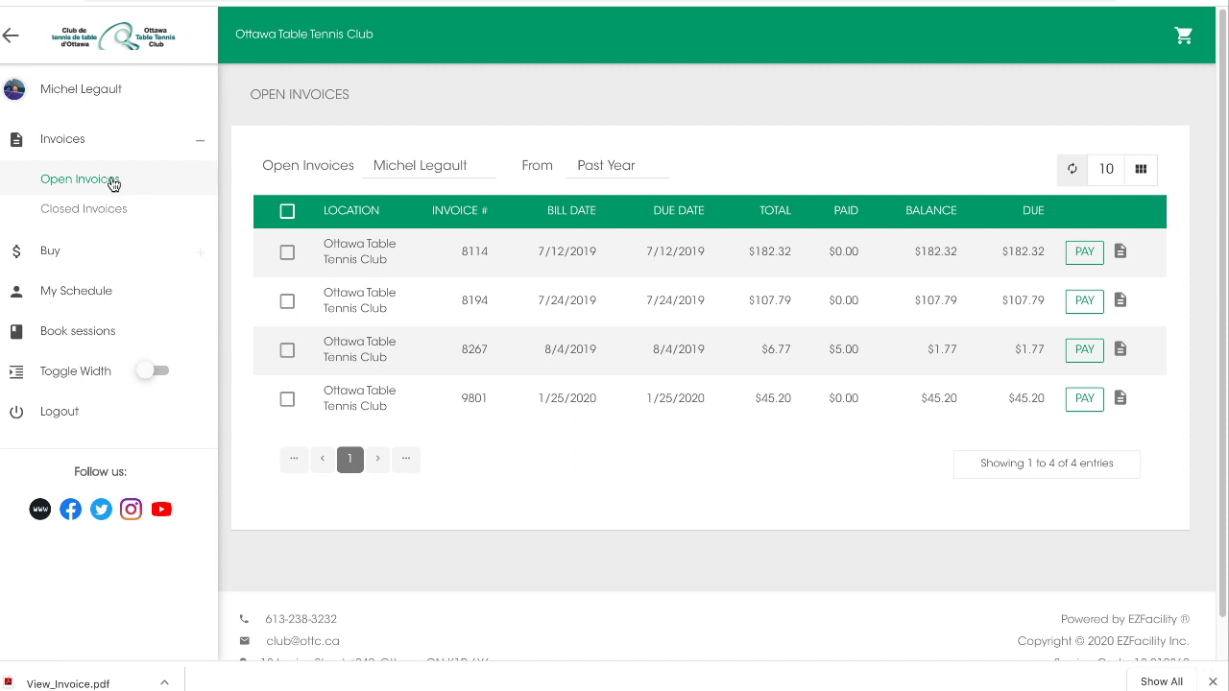
{"action": "left_click", "coordinate": [112, 182]}
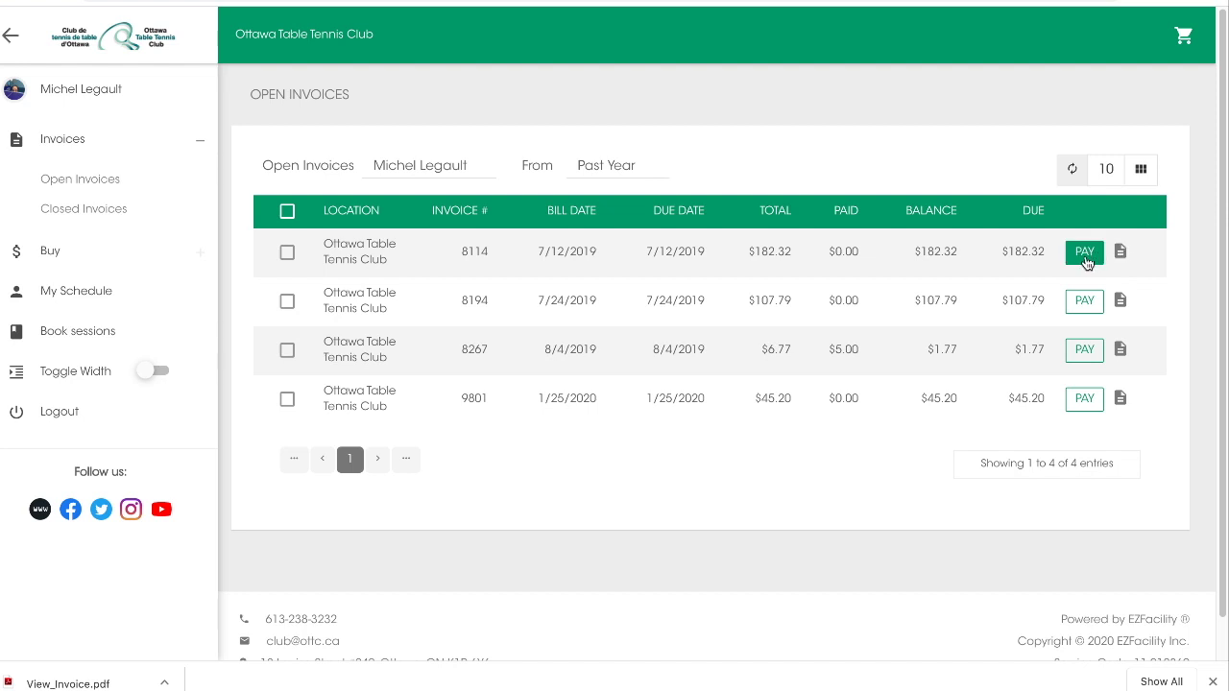
{"action": "left_click", "coordinate": [1085, 255]}
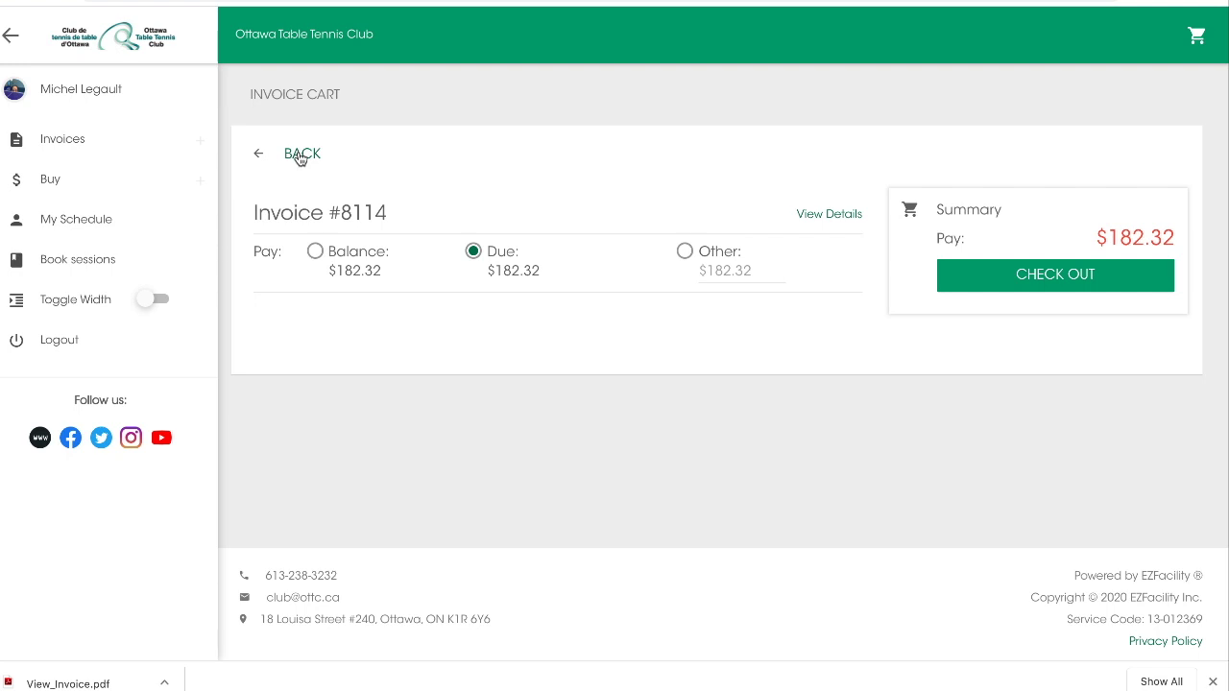
{"action": "left_click", "coordinate": [300, 157]}
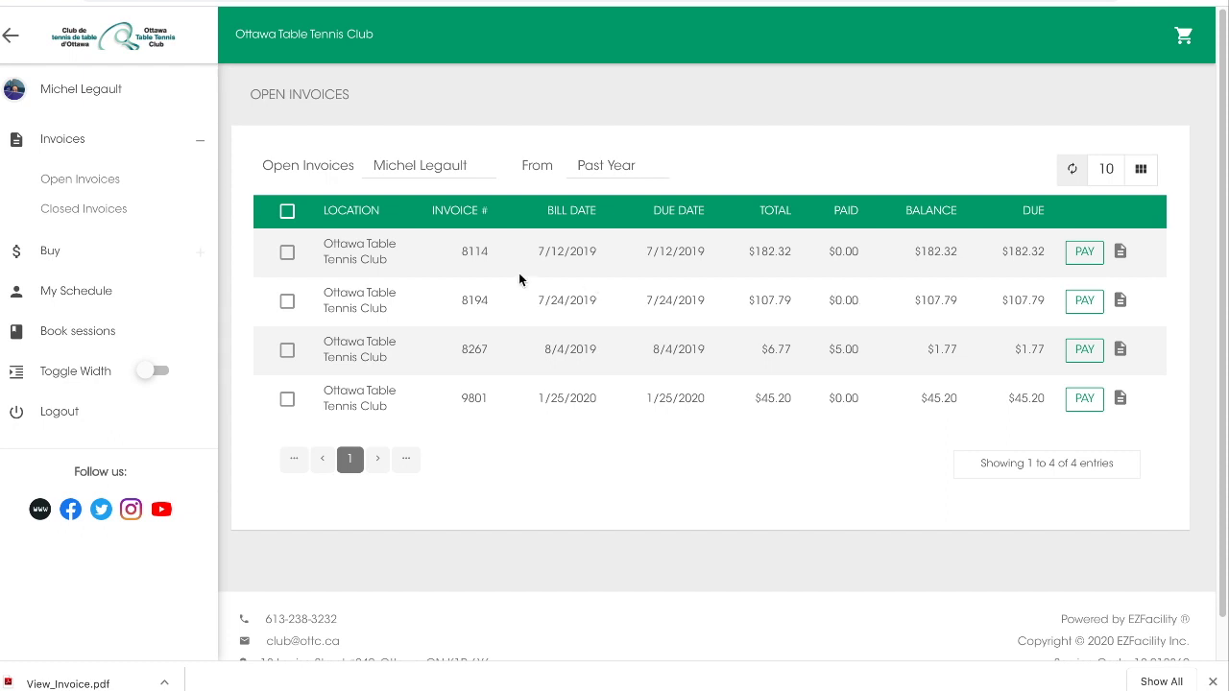
Step: Select all four open invoices, add them to the payment cart, then return to Open Invoices
{"action": "left_click", "coordinate": [288, 212]}
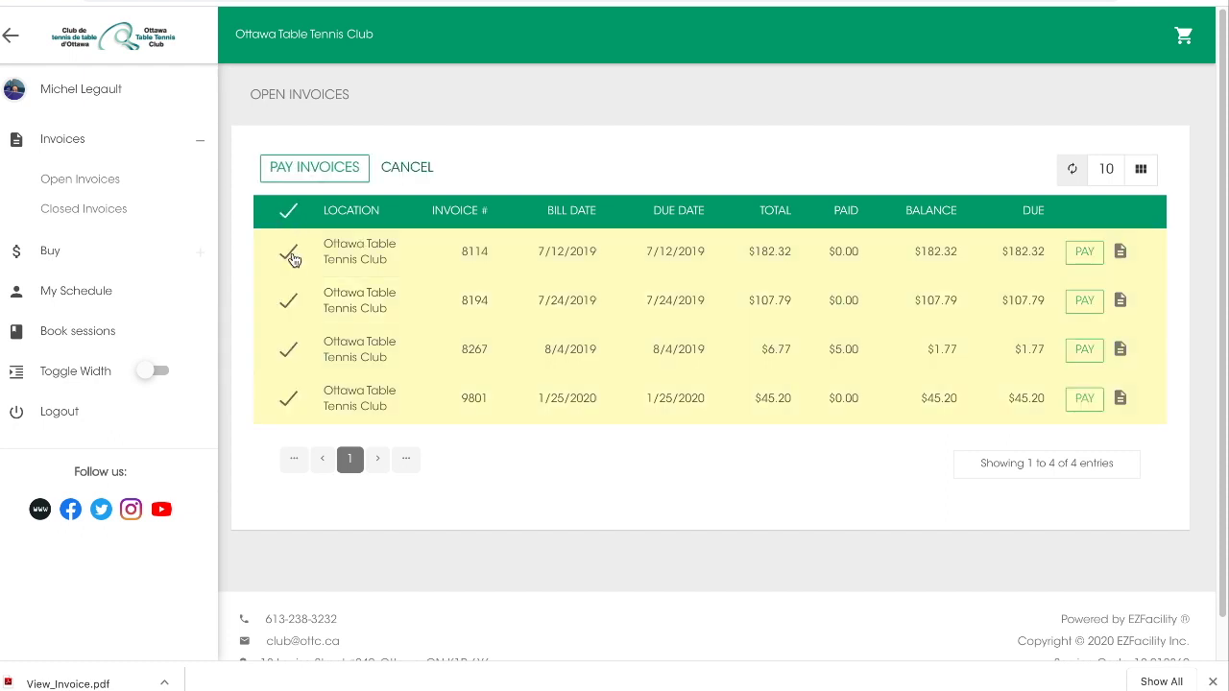
{"action": "left_click", "coordinate": [309, 169]}
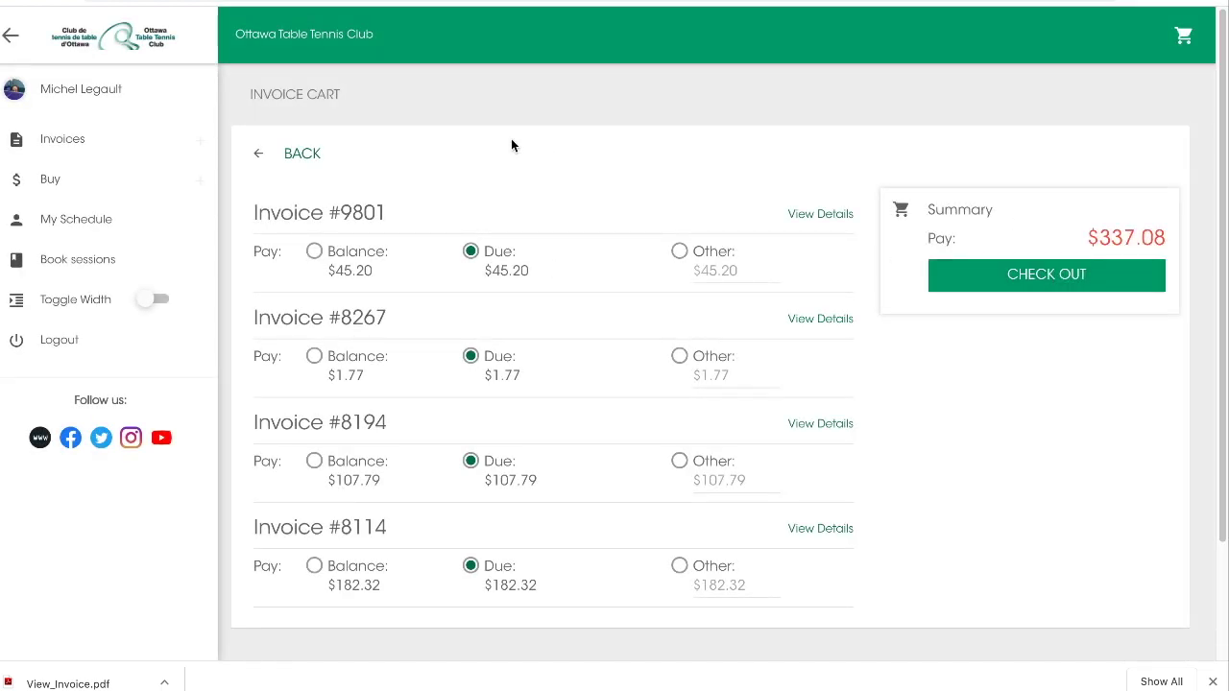
{"action": "left_click", "coordinate": [298, 152]}
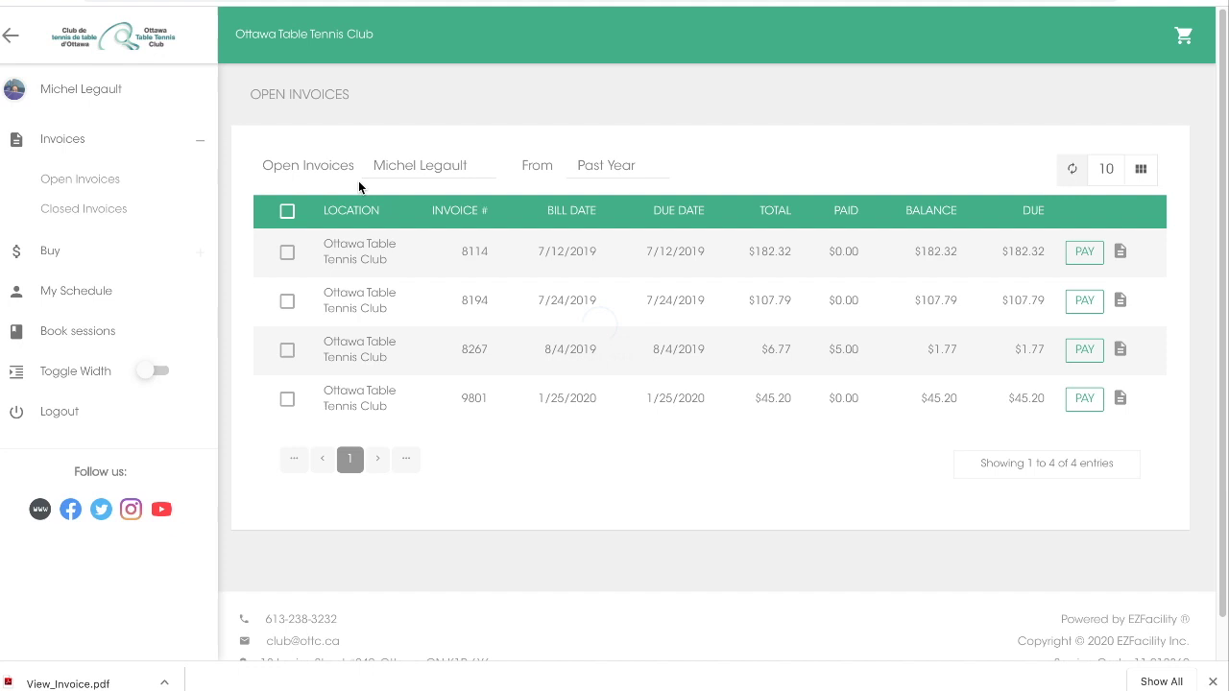
Step: Reshow open invoices, keeping the Past Year range, and expand the Buy menu
{"action": "left_click", "coordinate": [175, 180]}
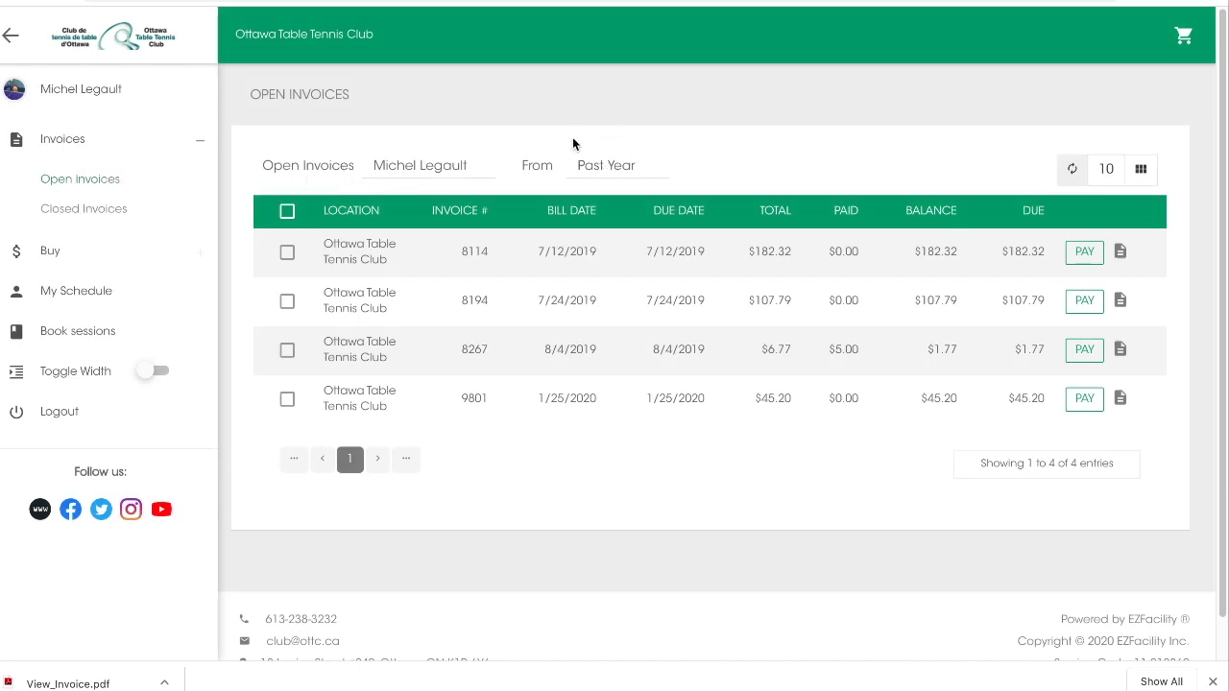
{"action": "left_click", "coordinate": [645, 170]}
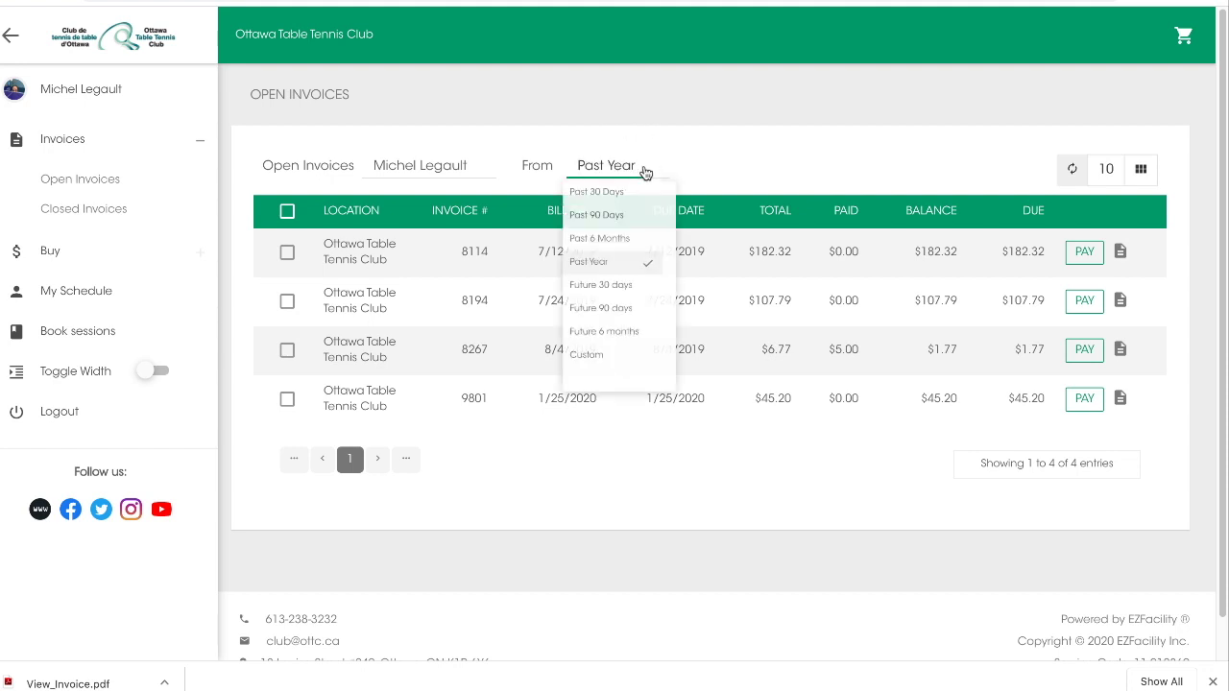
{"action": "left_click", "coordinate": [683, 144]}
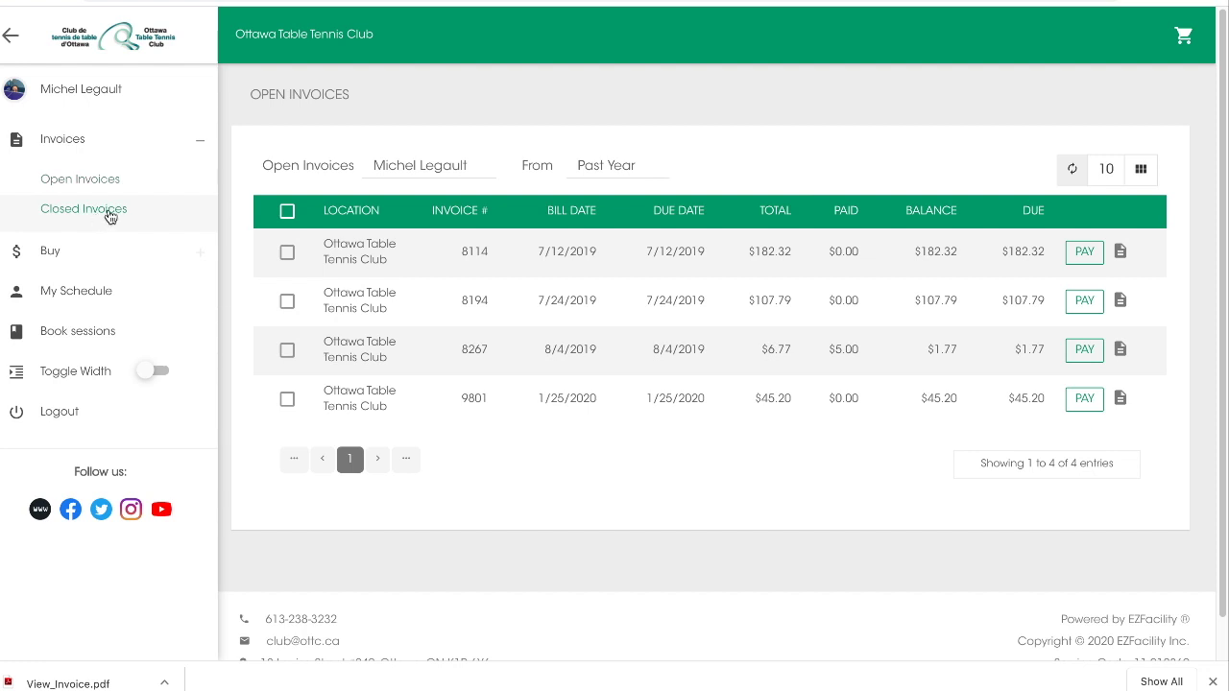
{"action": "left_click", "coordinate": [54, 255]}
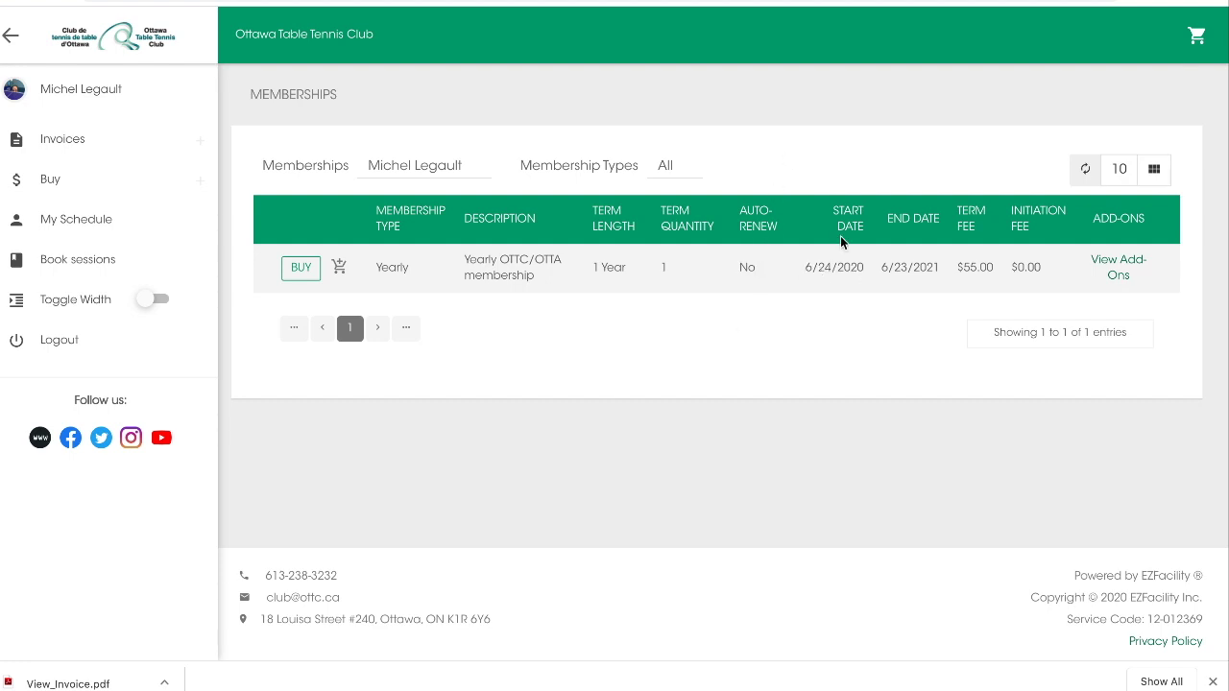
Step: Try reordering the Yearly OTTC/OTTA membership table columns, which stay unchanged
{"action": "mouse_move", "coordinate": [895, 222]}
{"action": "left_mouse_down"}
{"action": "mouse_move", "coordinate": [961, 222]}
{"action": "mouse_move", "coordinate": [975, 250]}
{"action": "left_mouse_up"}
{"action": "left_click_drag", "start_coordinate": [1054, 226], "coordinate": [1115, 220]}
{"action": "left_click_drag", "start_coordinate": [1134, 202], "coordinate": [1137, 234]}
{"action": "left_click", "coordinate": [130, 219]}
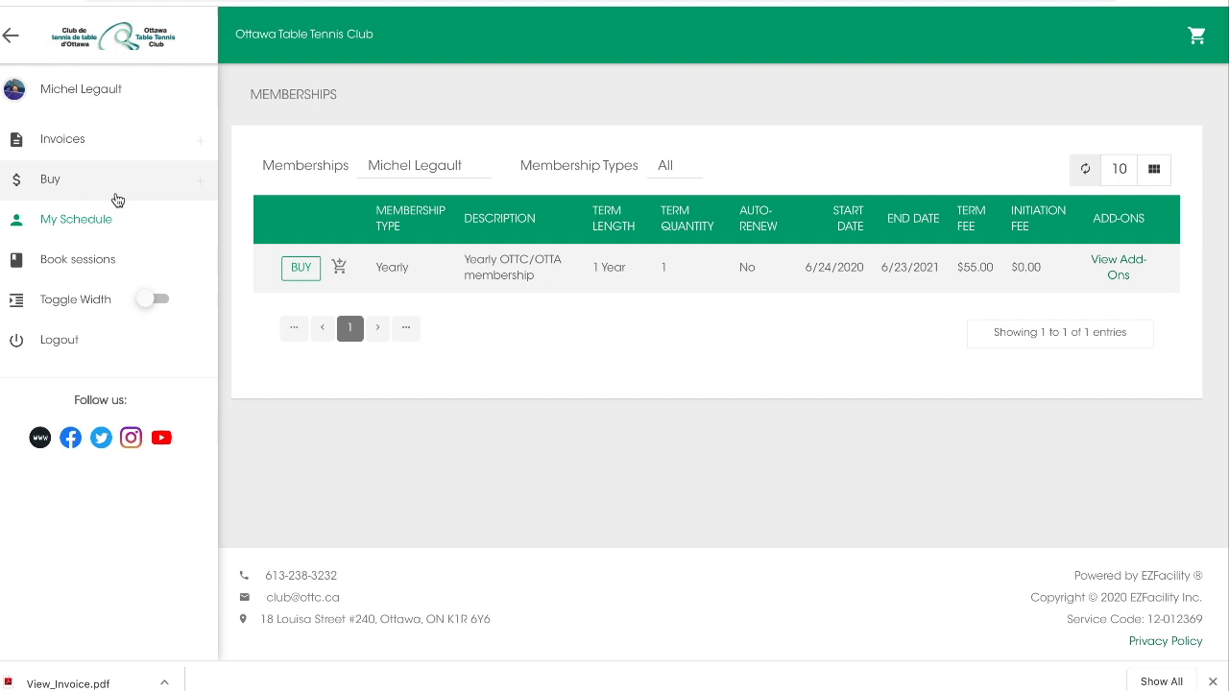
Step: Show the Packages page with the $8.85 drop-in and $65.00 10-session options
{"action": "left_click", "coordinate": [188, 182]}
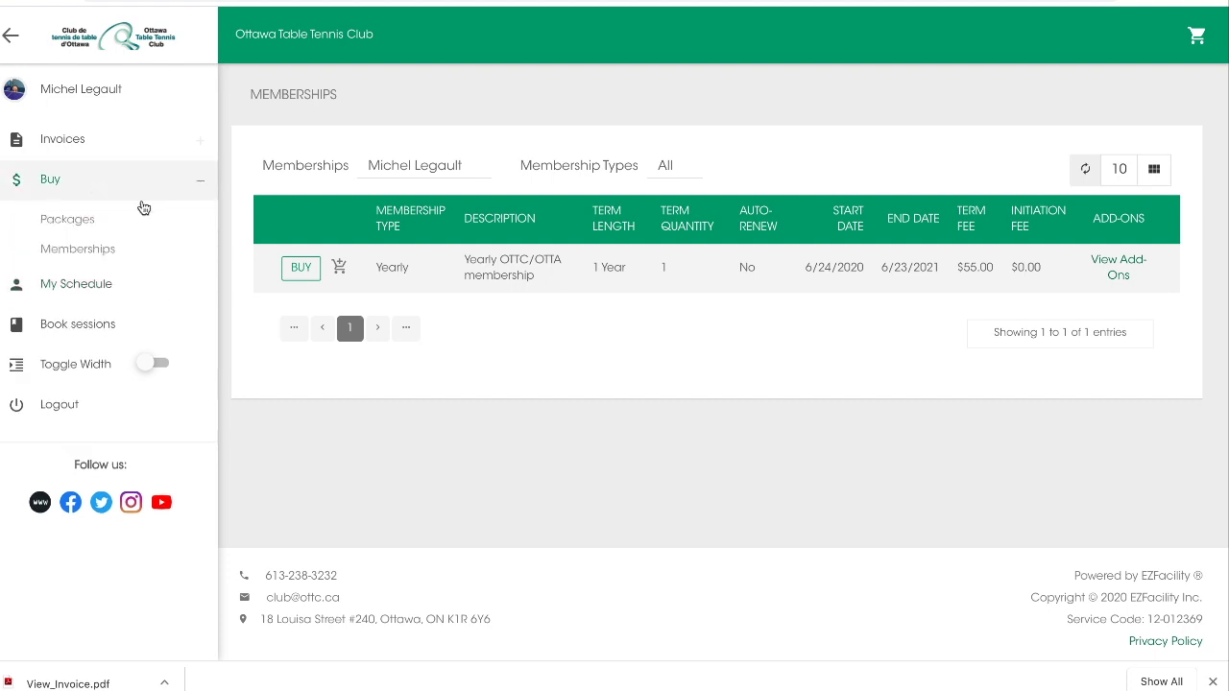
{"action": "left_click", "coordinate": [81, 226]}
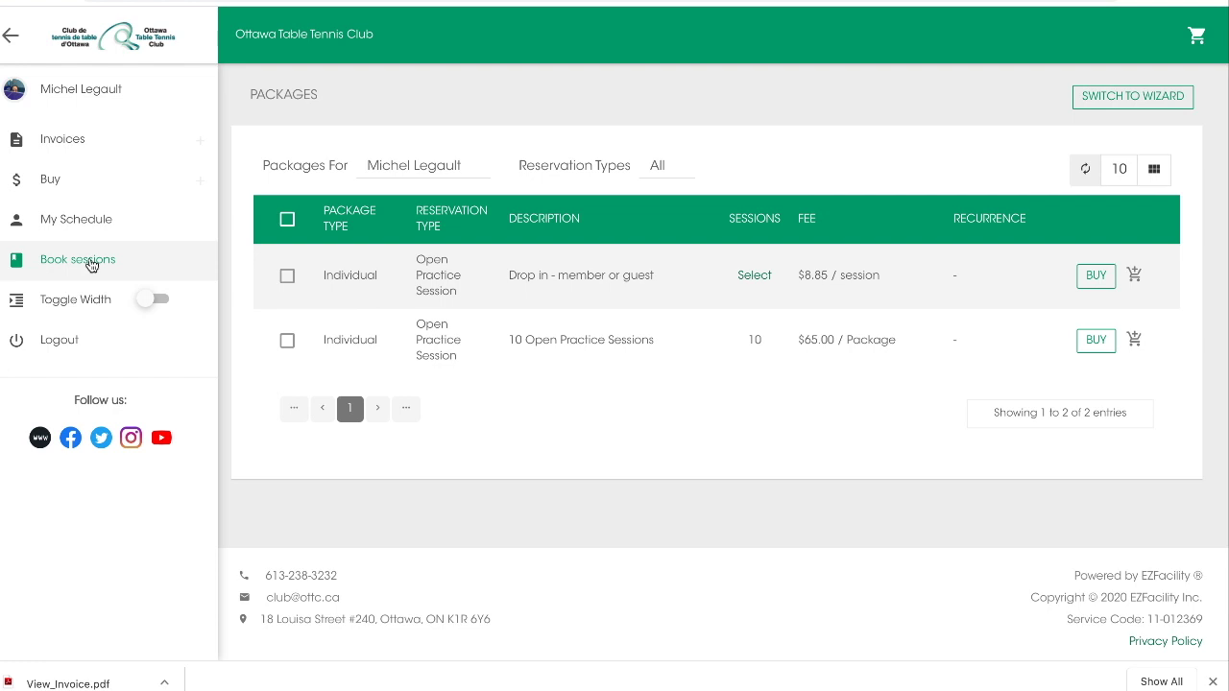
Step: Open Book Sessions in Month View and scroll to the June 24–26 practice sessions
{"action": "left_click", "coordinate": [91, 265]}
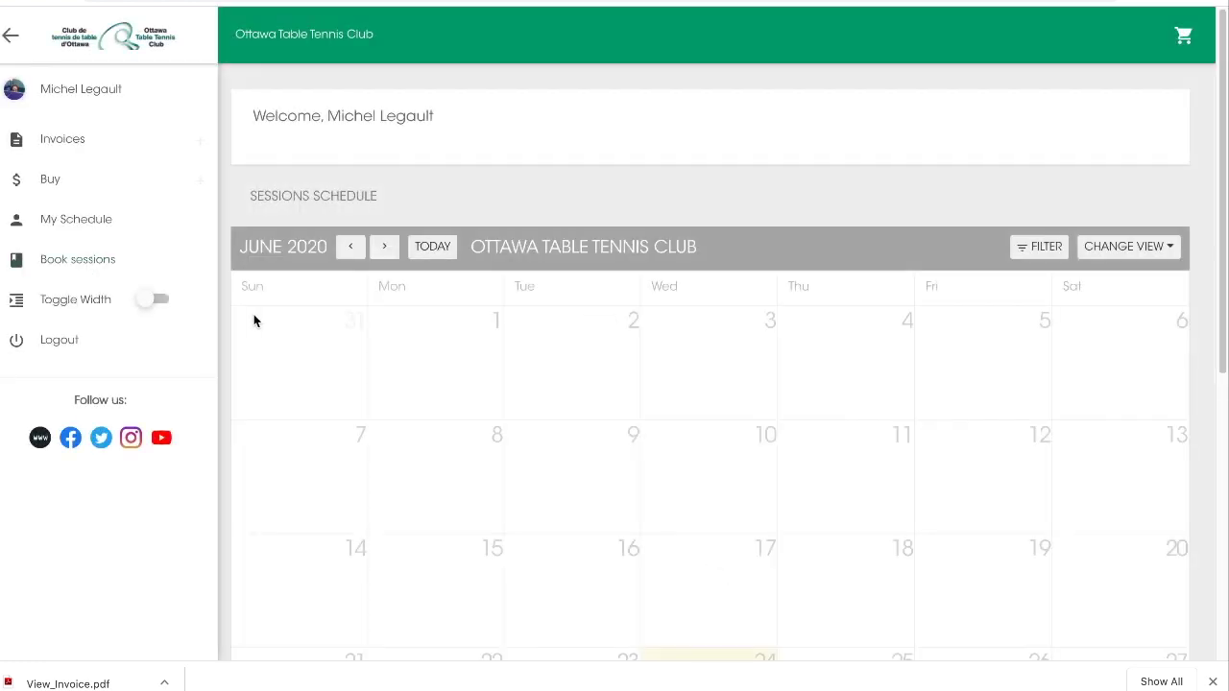
{"action": "mouse_move", "coordinate": [1220, 241]}
{"action": "left_mouse_down"}
{"action": "mouse_move", "coordinate": [1215, 378]}
{"action": "mouse_move", "coordinate": [1226, 229]}
{"action": "left_mouse_up"}
{"action": "left_click", "coordinate": [1172, 246]}
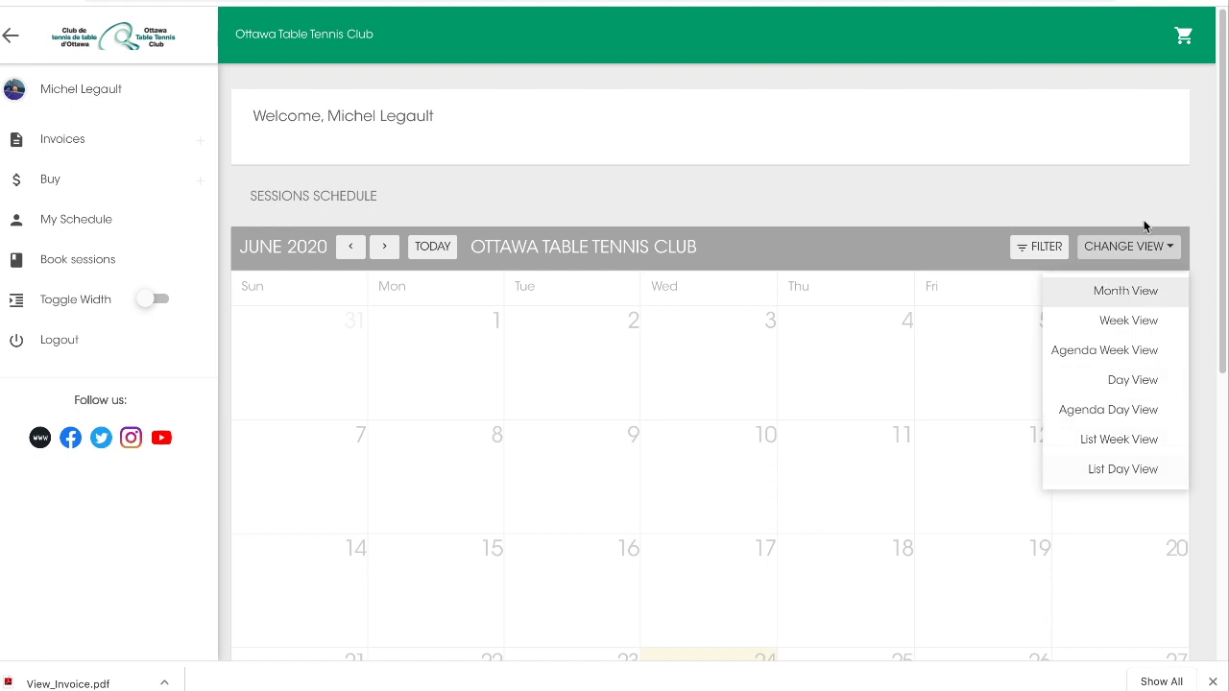
{"action": "left_click", "coordinate": [1139, 185]}
{"action": "left_click_drag", "start_coordinate": [1217, 238], "coordinate": [1220, 469]}
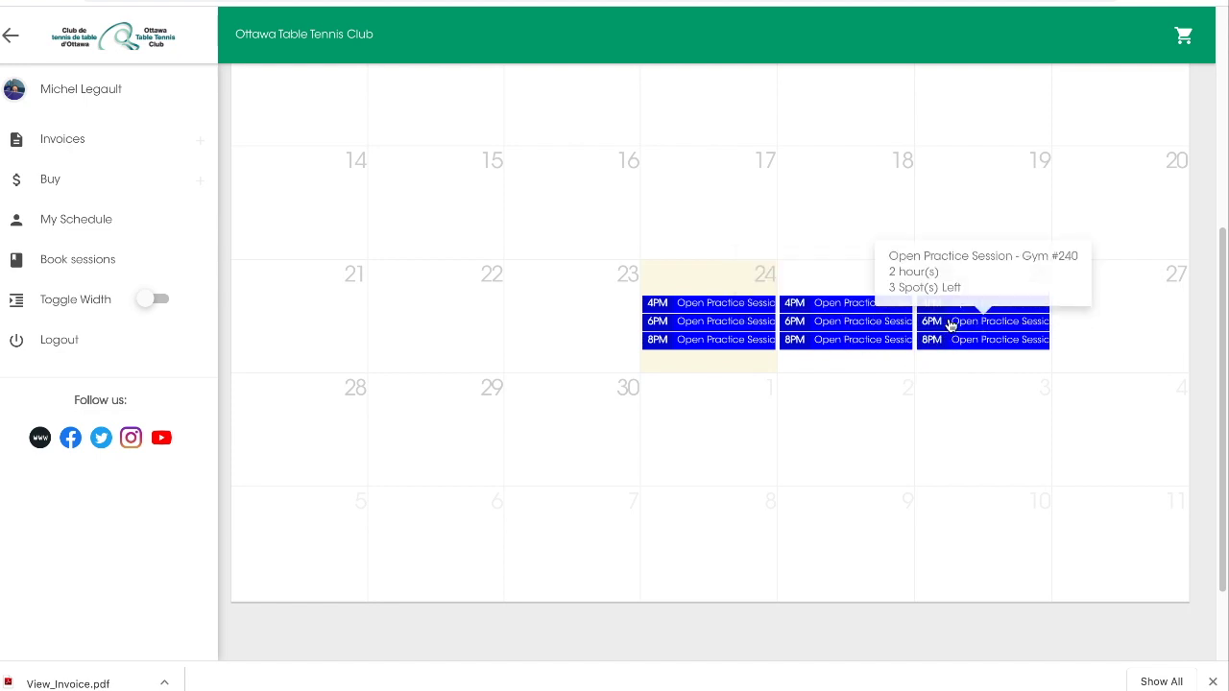
{"action": "mouse_move", "coordinate": [983, 321]}
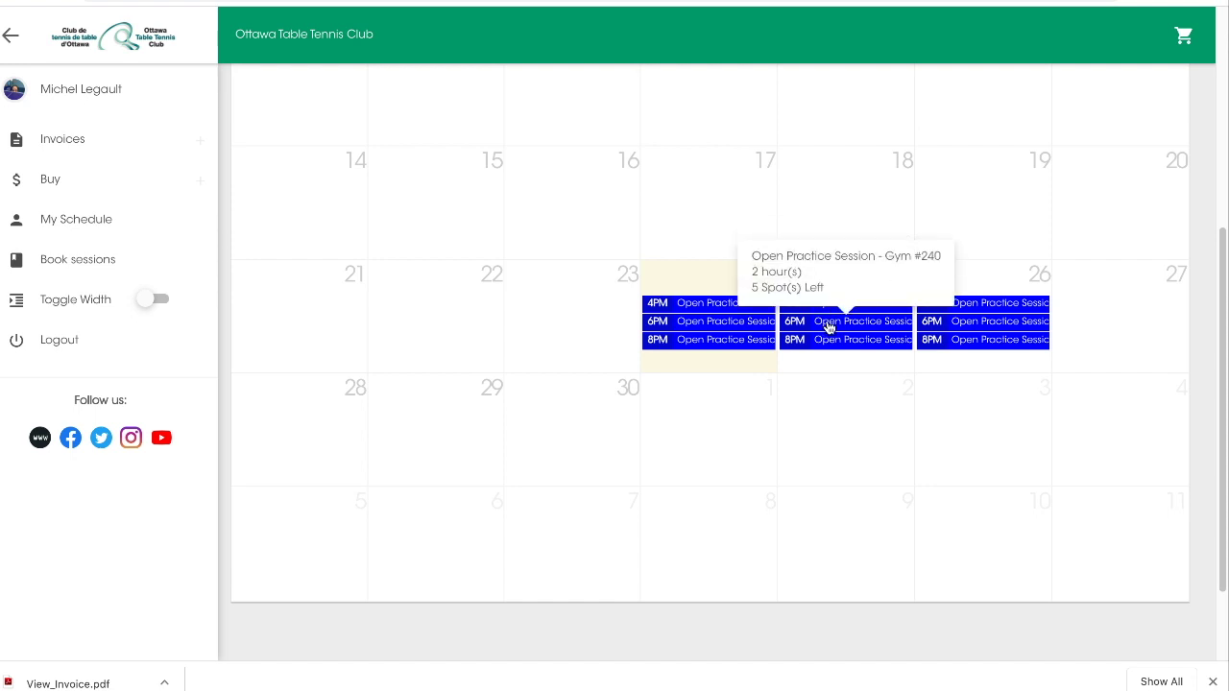
Step: Open the June 25 6 PM session and choose the Open Practice Session package
{"action": "mouse_move", "coordinate": [845, 321]}
{"action": "left_click", "coordinate": [823, 326]}
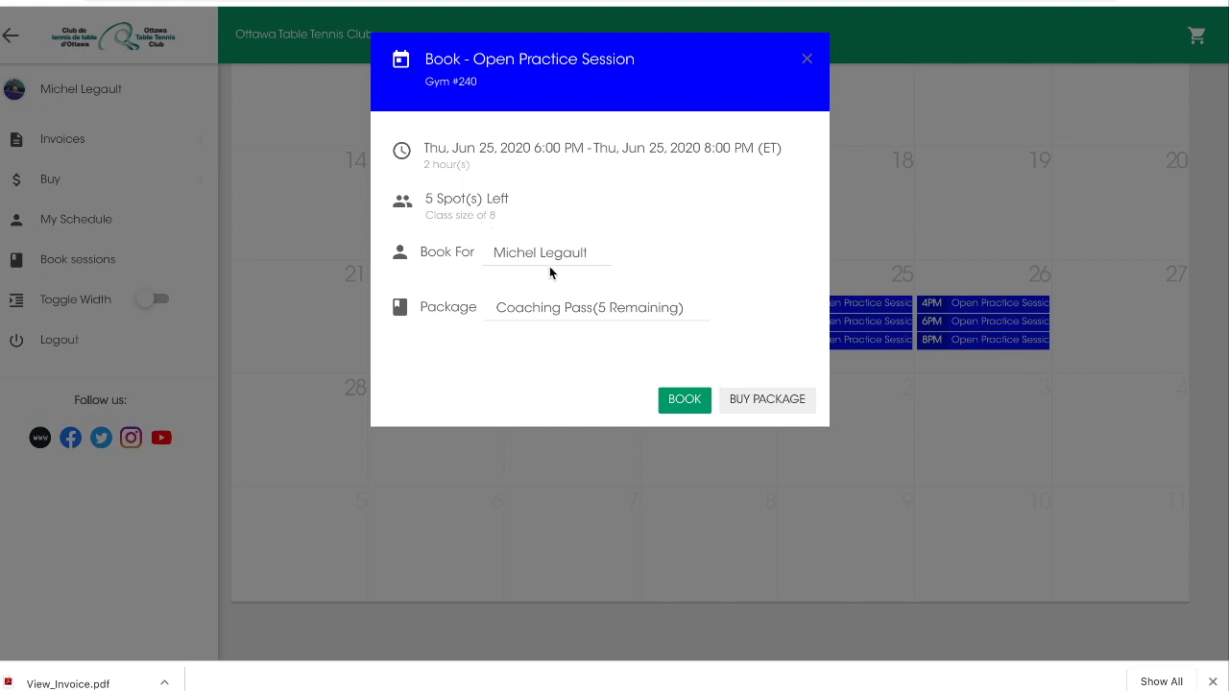
{"action": "left_click", "coordinate": [702, 317]}
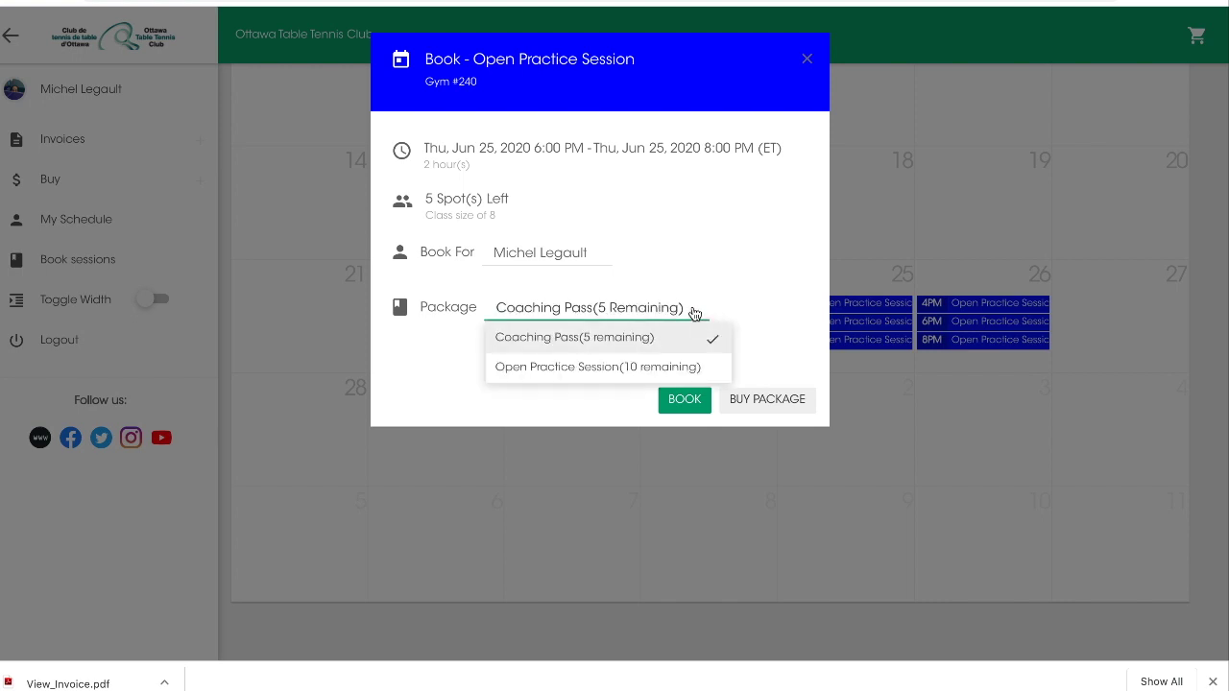
{"action": "left_click", "coordinate": [565, 367]}
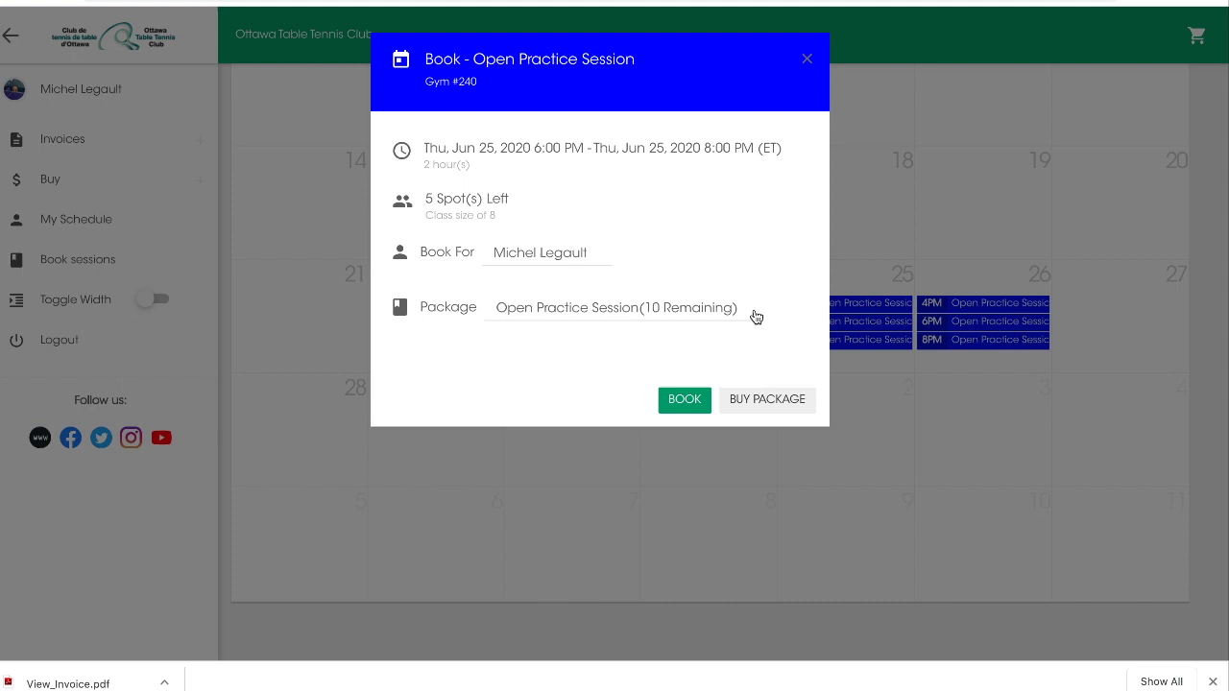
{"action": "left_click", "coordinate": [754, 314]}
{"action": "left_click", "coordinate": [772, 259]}
Step: Recheck the package choice without changing it and book the June 25 session
{"action": "left_click", "coordinate": [759, 315]}
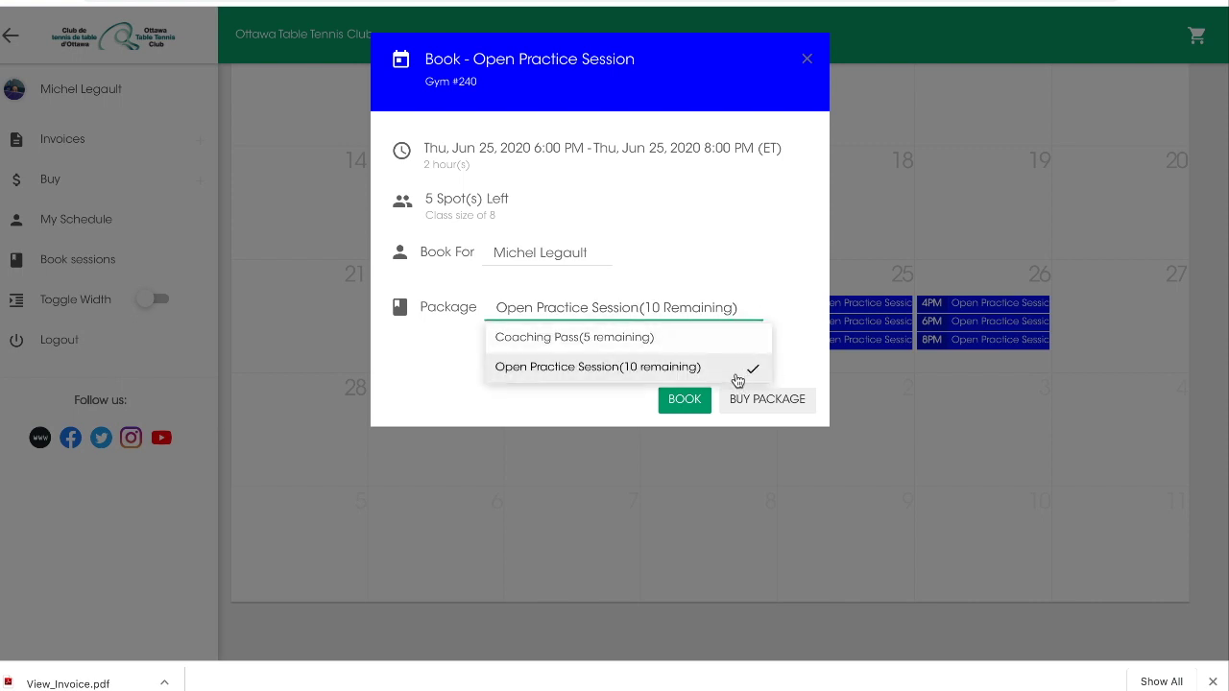
{"action": "left_click", "coordinate": [760, 286]}
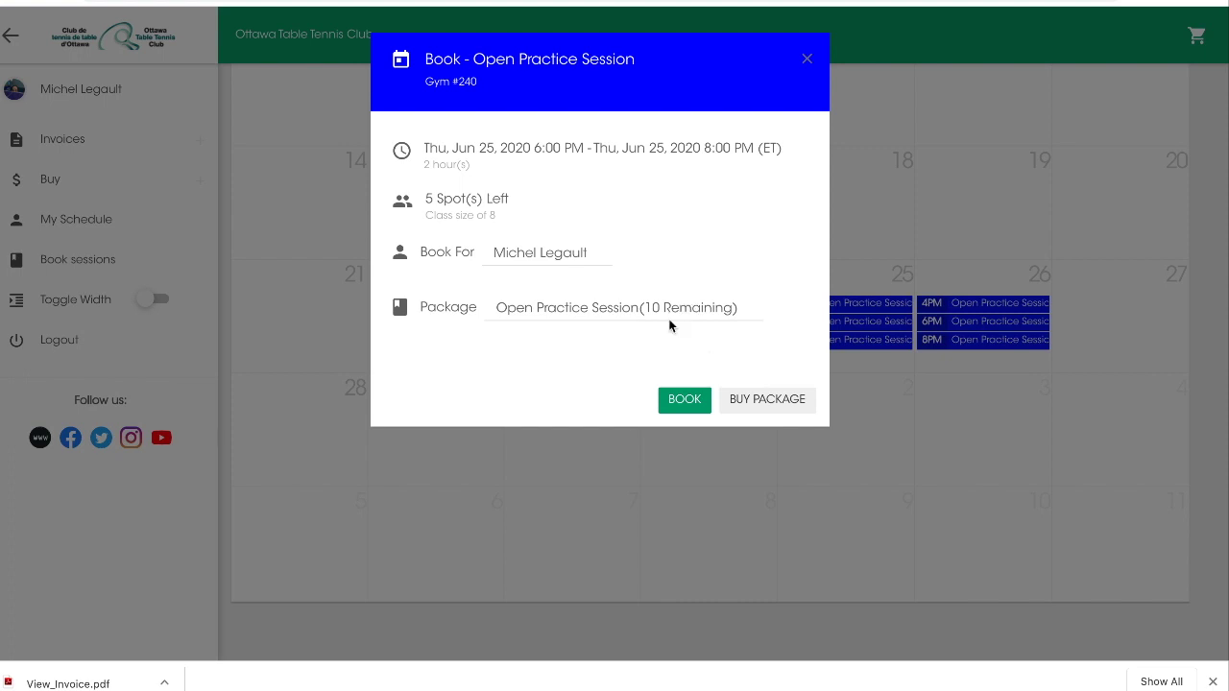
{"action": "left_click", "coordinate": [747, 310]}
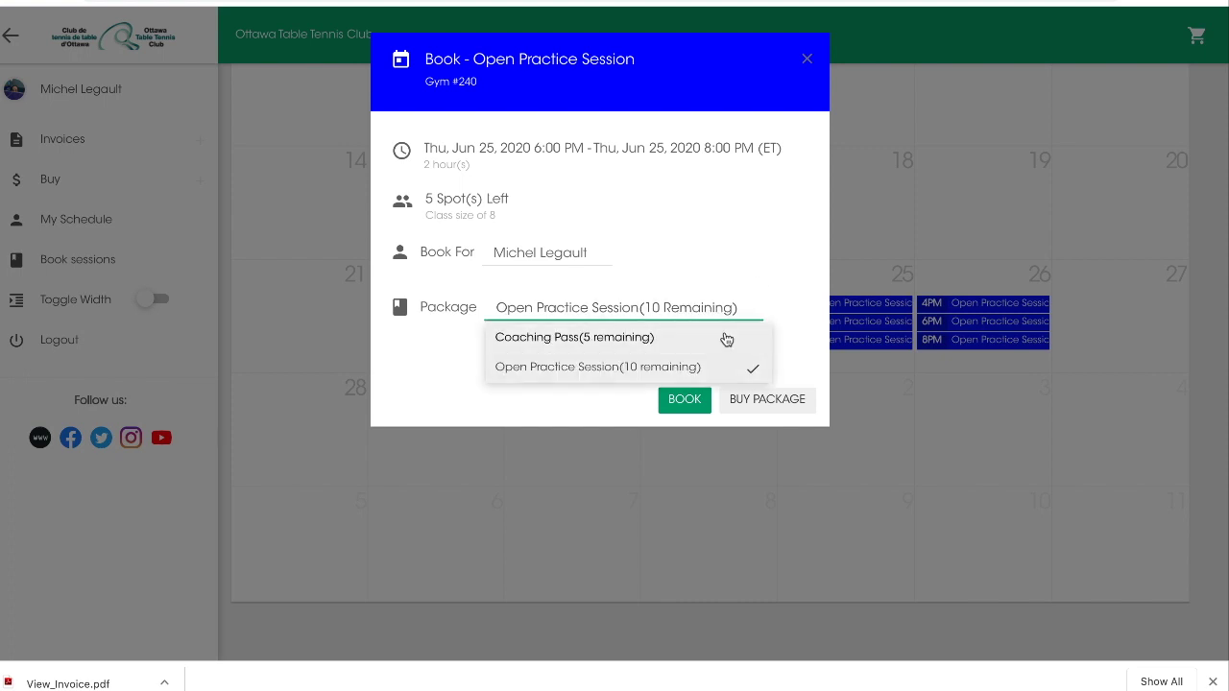
{"action": "left_click", "coordinate": [760, 272]}
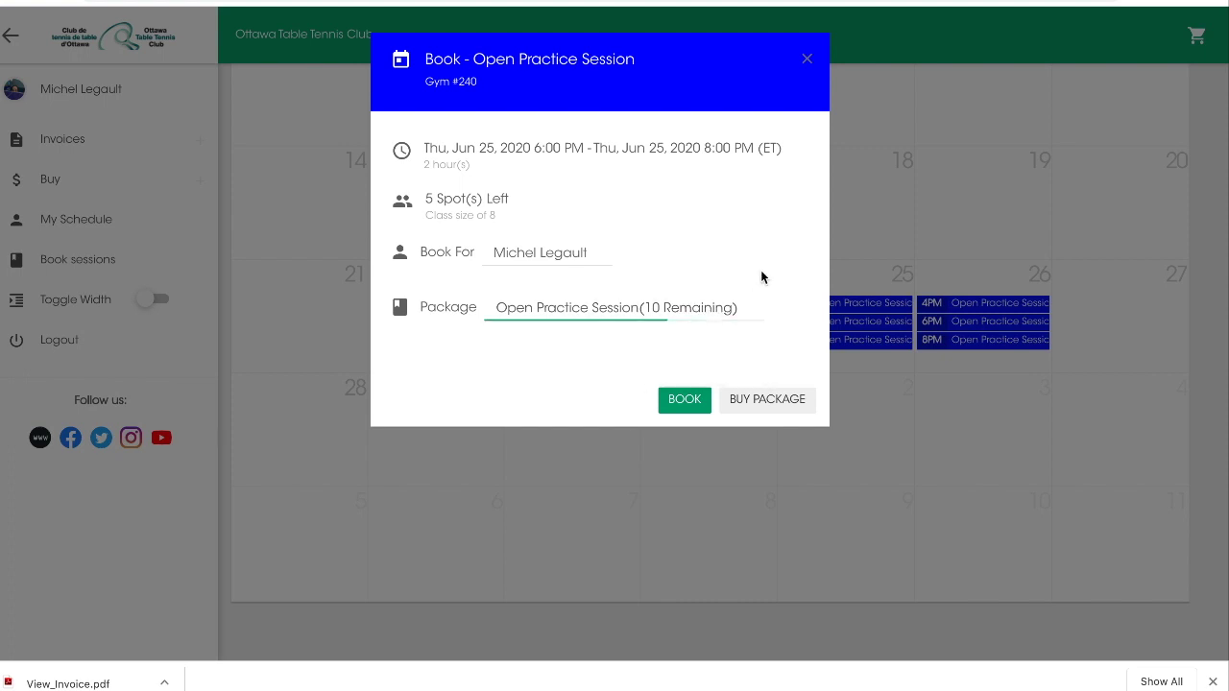
{"action": "left_click", "coordinate": [682, 316]}
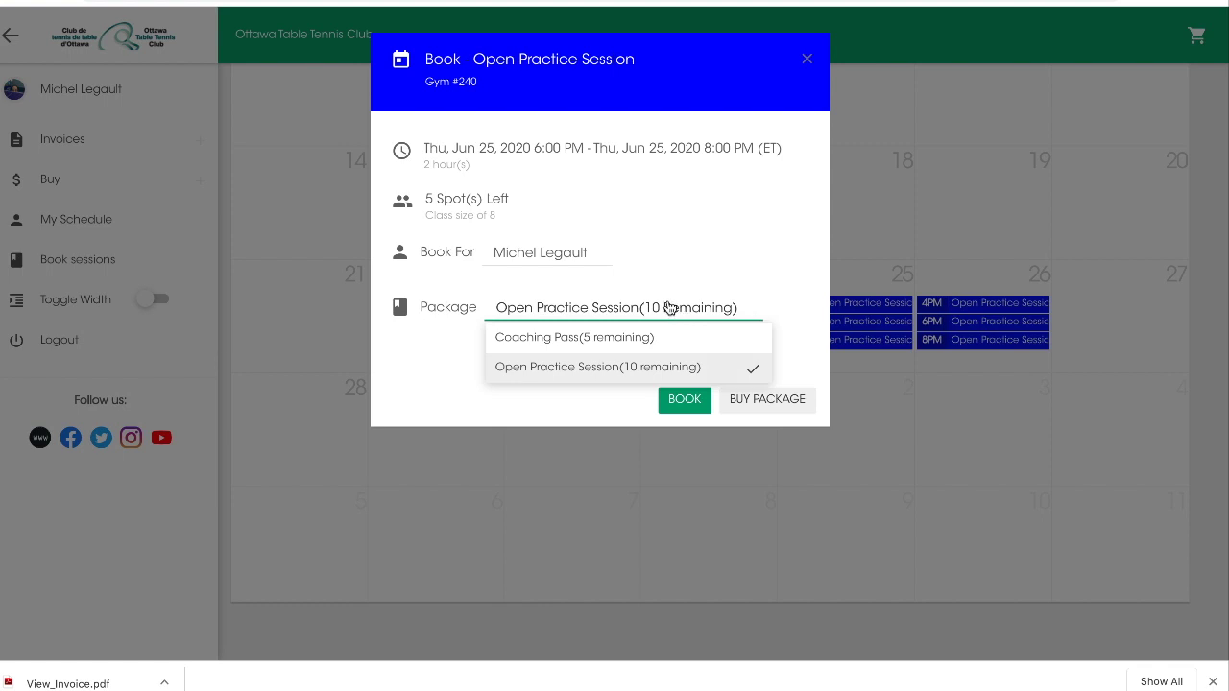
{"action": "left_click", "coordinate": [685, 278]}
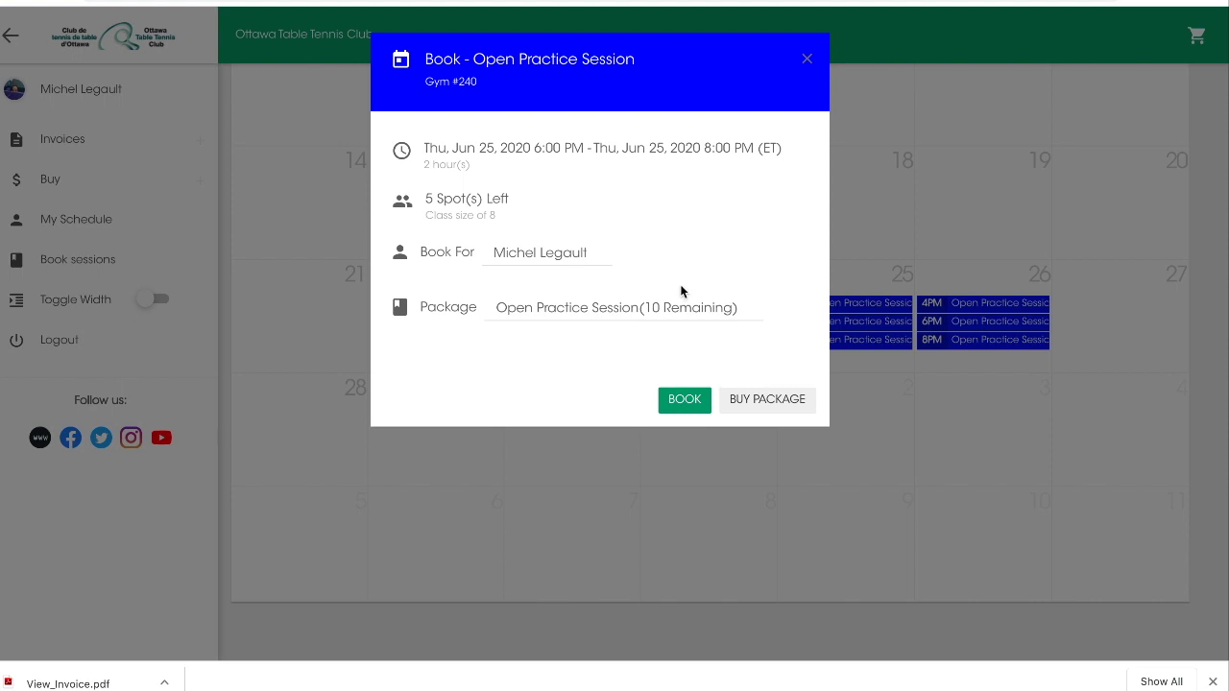
{"action": "left_click", "coordinate": [675, 308]}
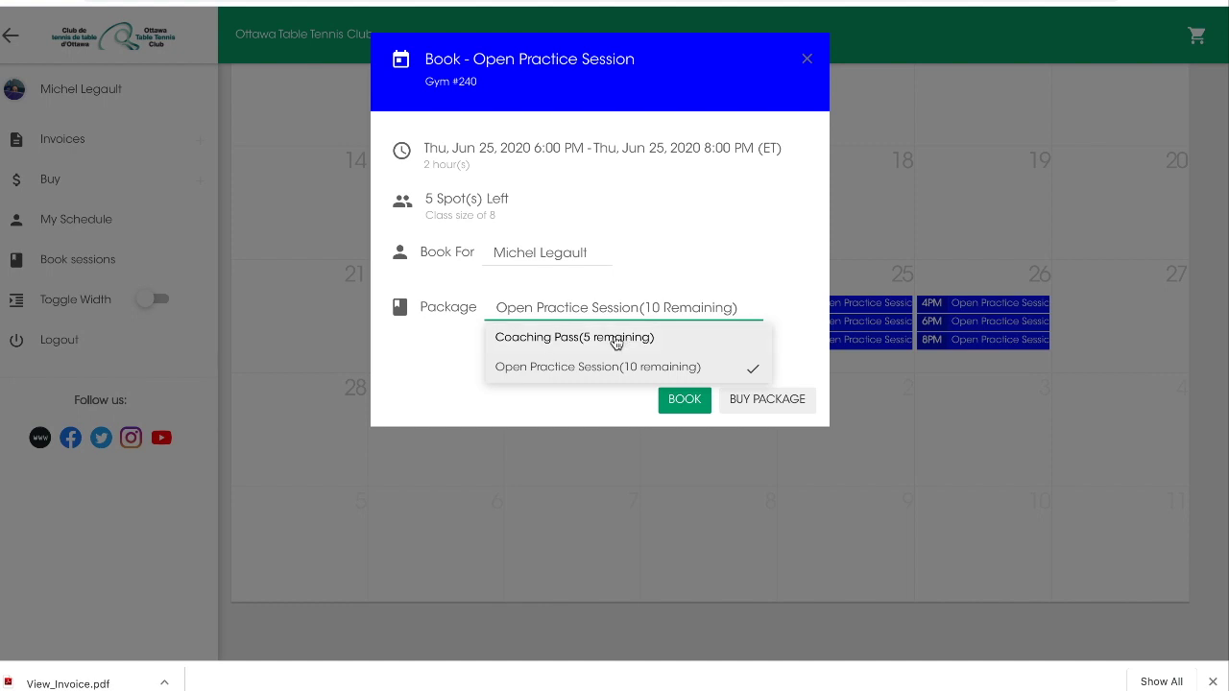
{"action": "left_click", "coordinate": [650, 288]}
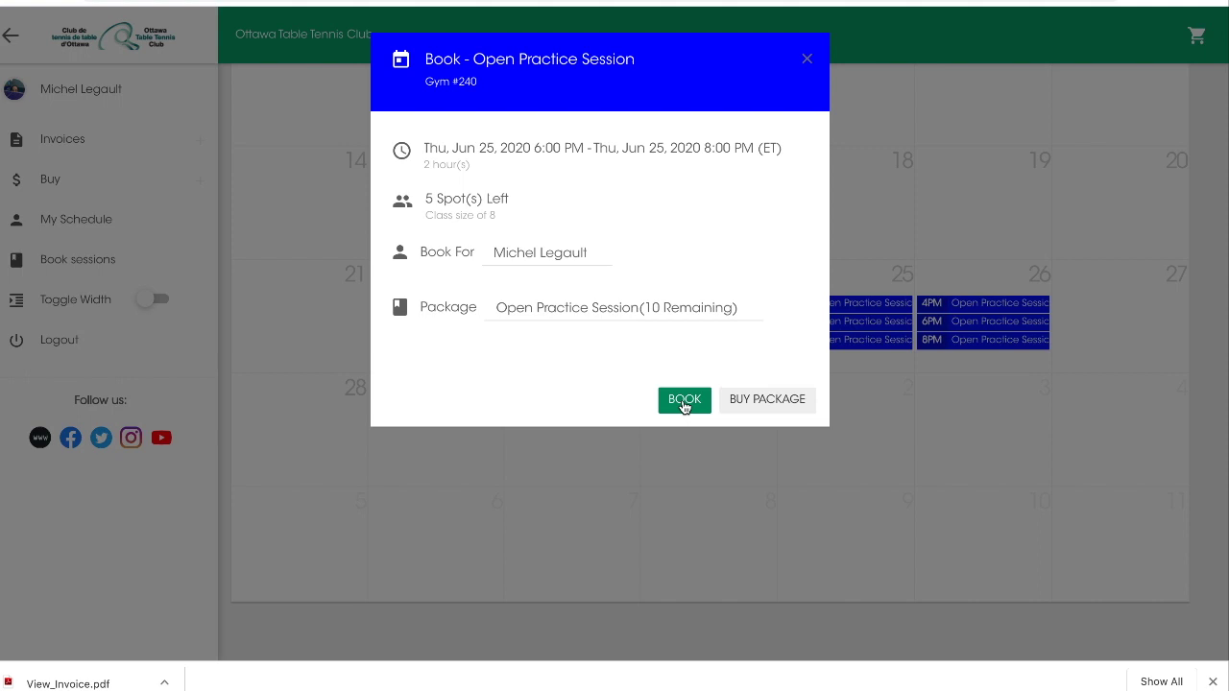
{"action": "left_click", "coordinate": [685, 403]}
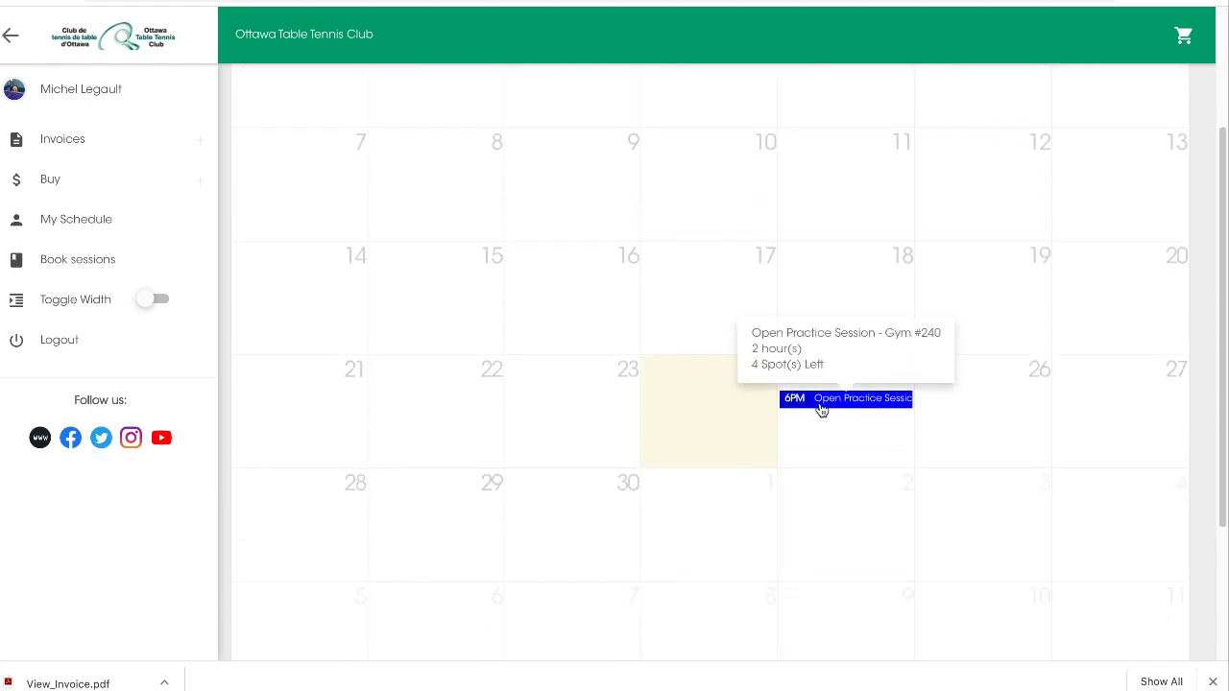
Step: Scroll the calendar down to the booked June 25 6 PM practice session
{"action": "left_click_drag", "start_coordinate": [1221, 404], "coordinate": [1215, 485]}
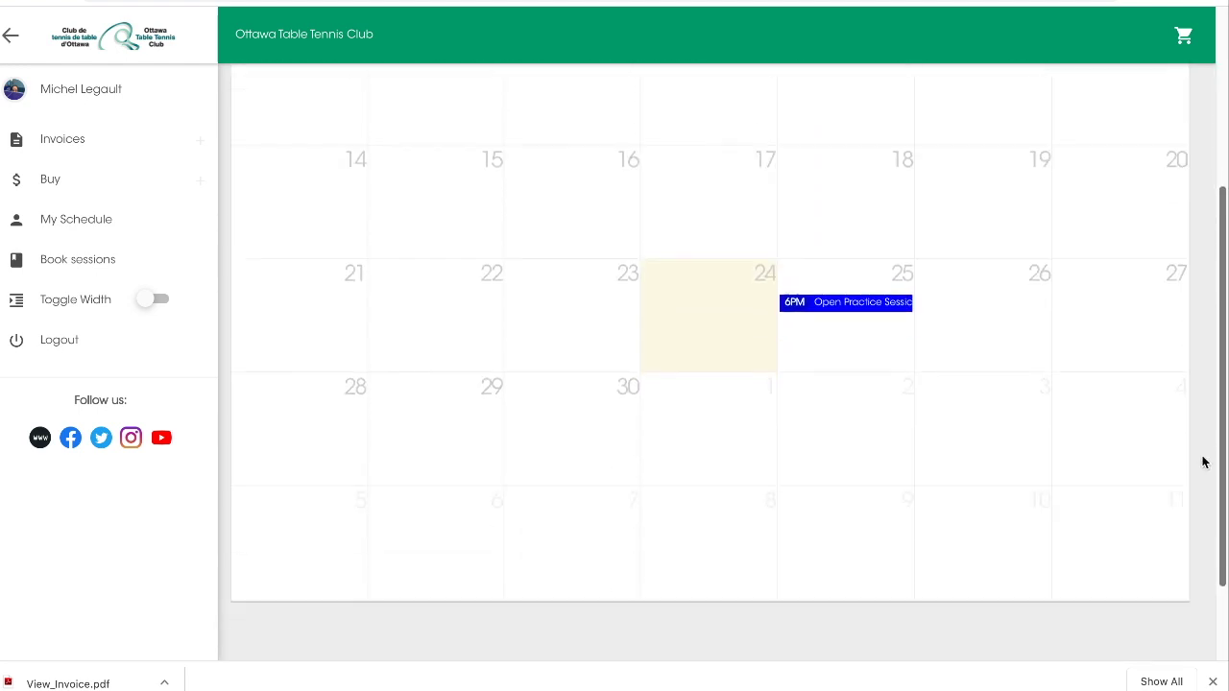
{"action": "mouse_move", "coordinate": [1217, 408]}
{"action": "left_mouse_down"}
{"action": "mouse_move", "coordinate": [1223, 260]}
{"action": "mouse_move", "coordinate": [1209, 416]}
{"action": "left_mouse_up"}
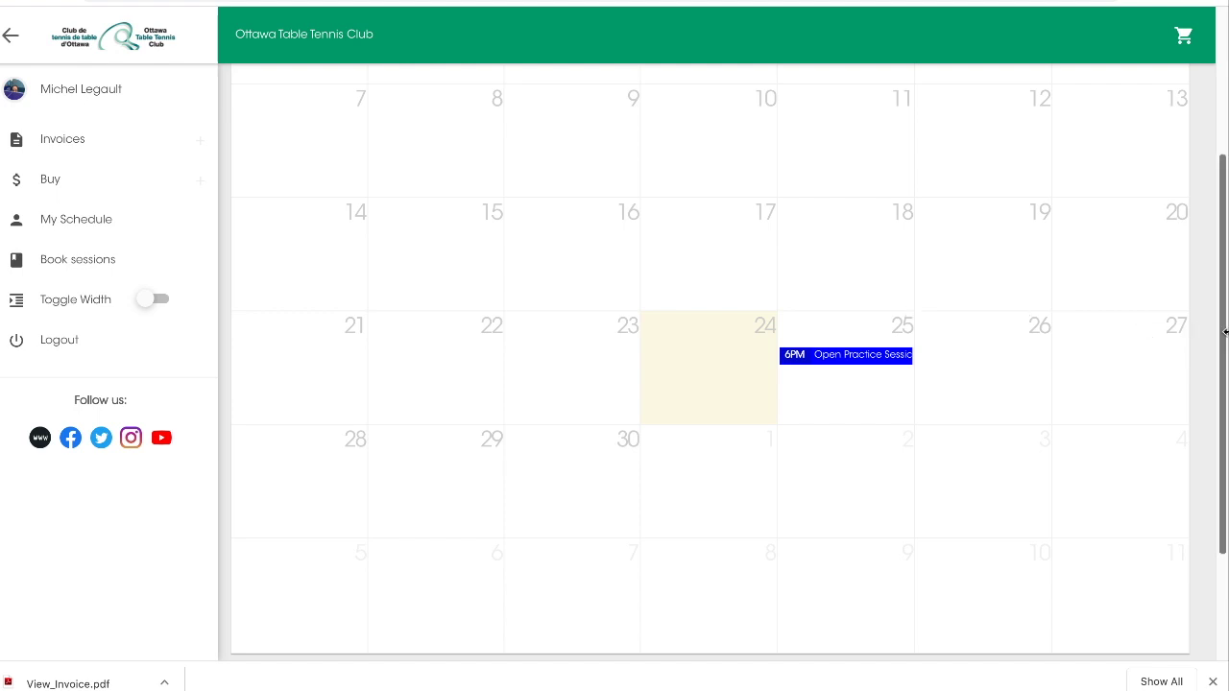
{"action": "left_click_drag", "start_coordinate": [1221, 330], "coordinate": [1217, 177]}
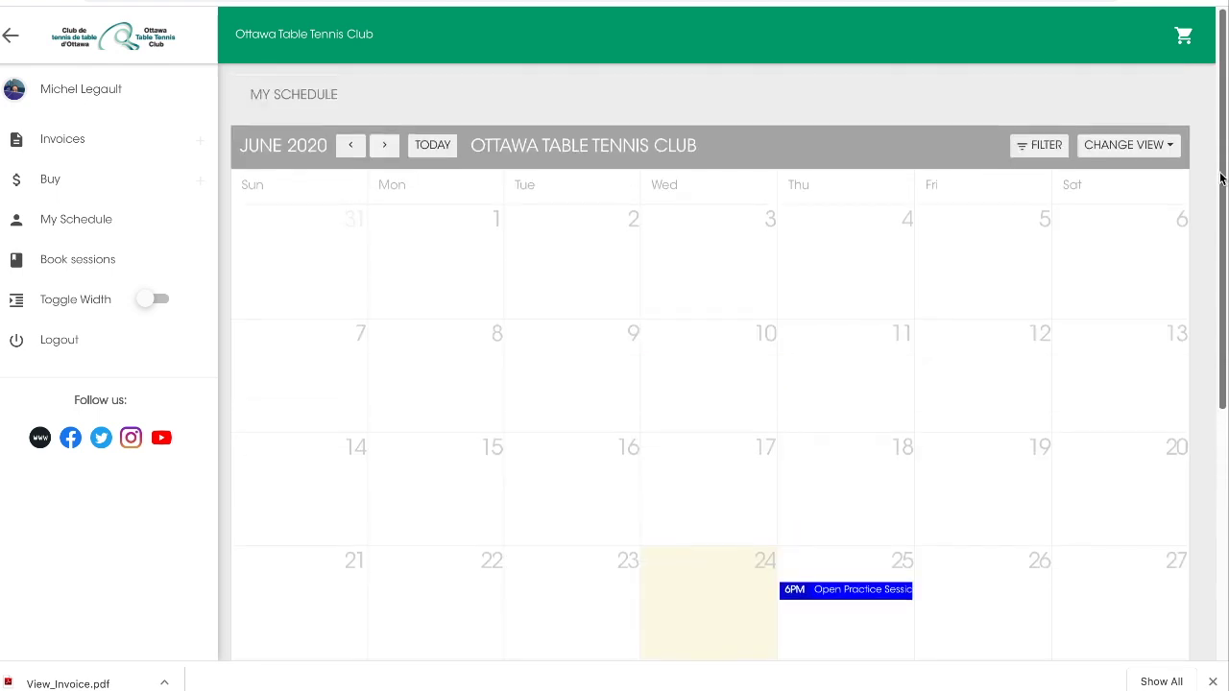